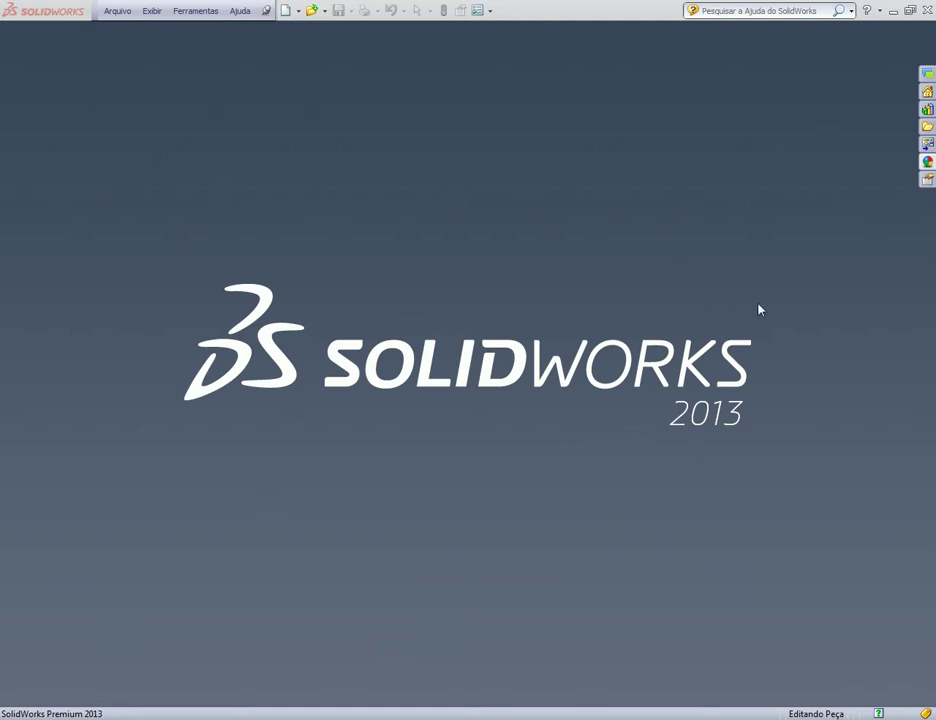
- Open the part 'Cover without Tabs' from the Lesson01 Case Study folder
{"action": "left_click", "coordinate": [117, 14]}
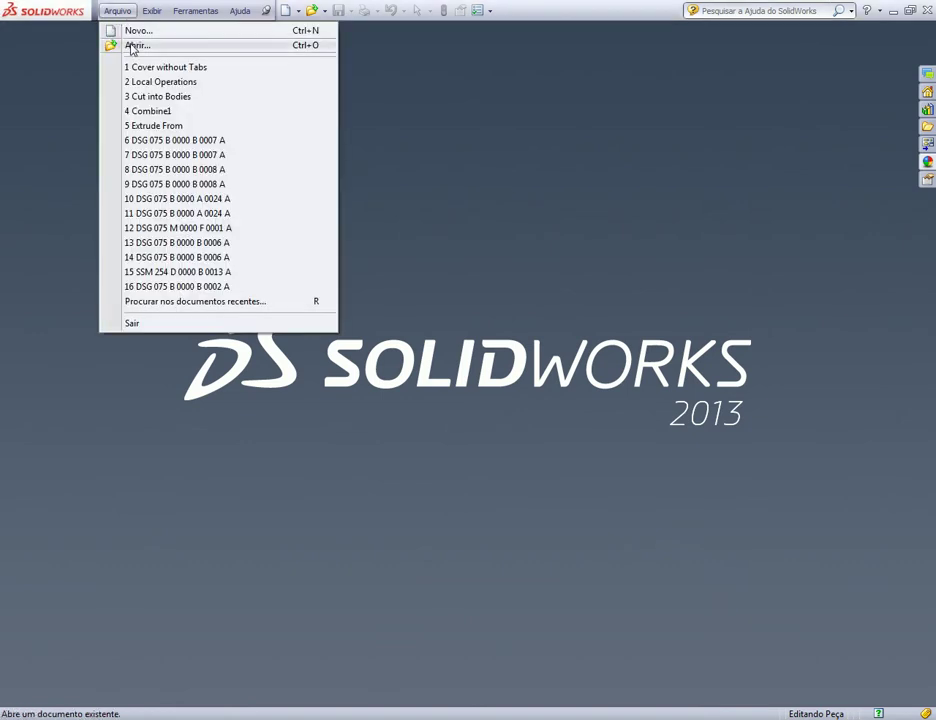
{"action": "left_click", "coordinate": [133, 46]}
{"action": "double_click", "coordinate": [427, 137]}
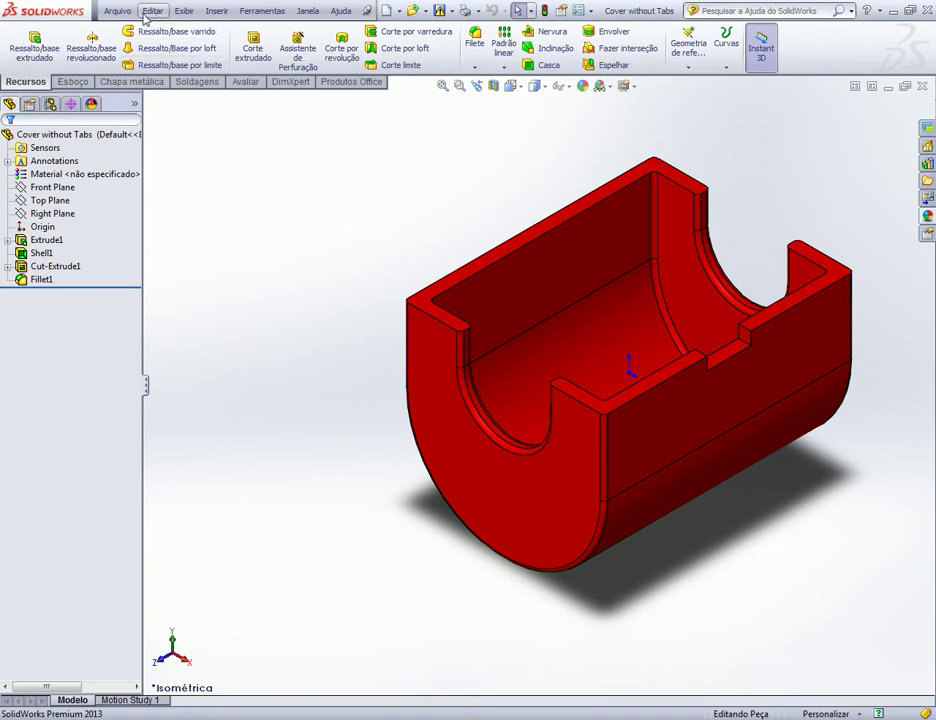
- Insert the Tool Body Tab part and place it inside the cover housing
{"action": "left_click", "coordinate": [216, 11]}
{"action": "mouse_move", "coordinate": [236, 140]}
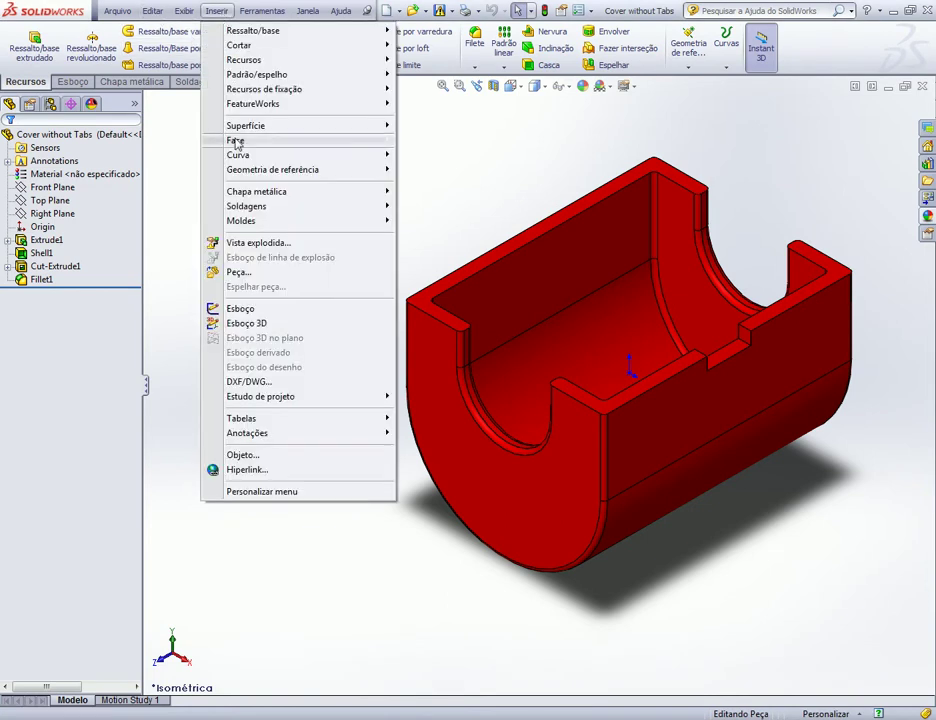
{"action": "left_click", "coordinate": [236, 273]}
{"action": "left_click", "coordinate": [660, 195]}
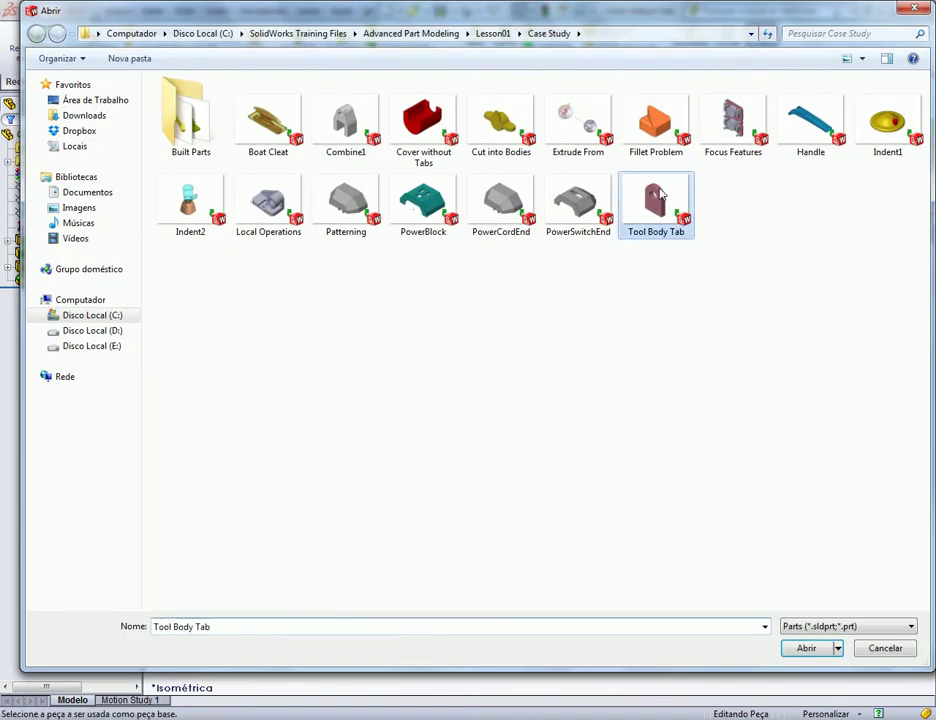
{"action": "double_click", "coordinate": [652, 197]}
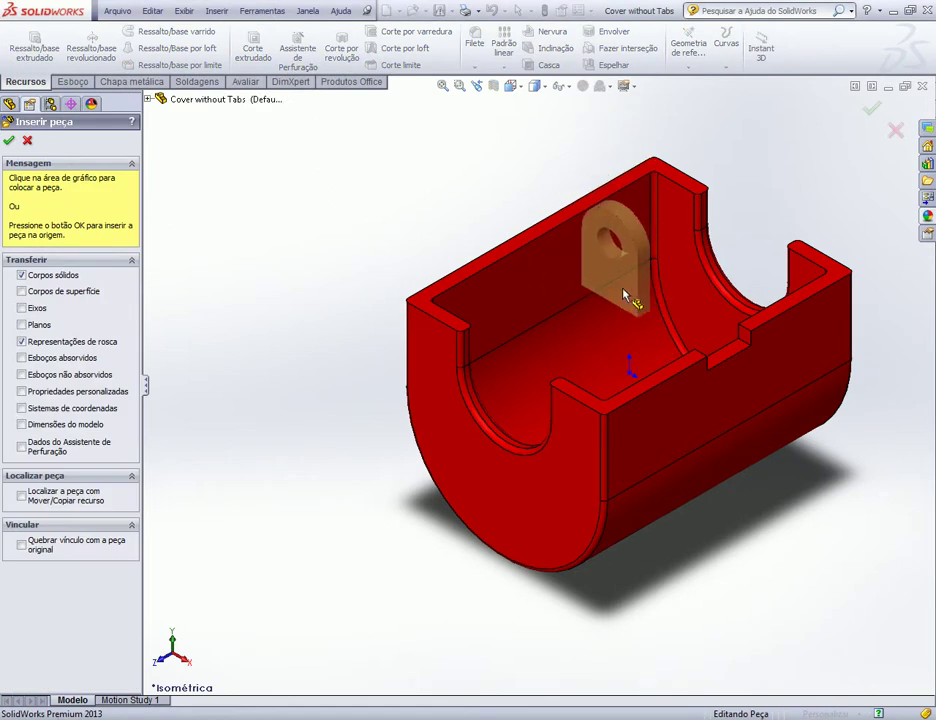
{"action": "left_click", "coordinate": [632, 307]}
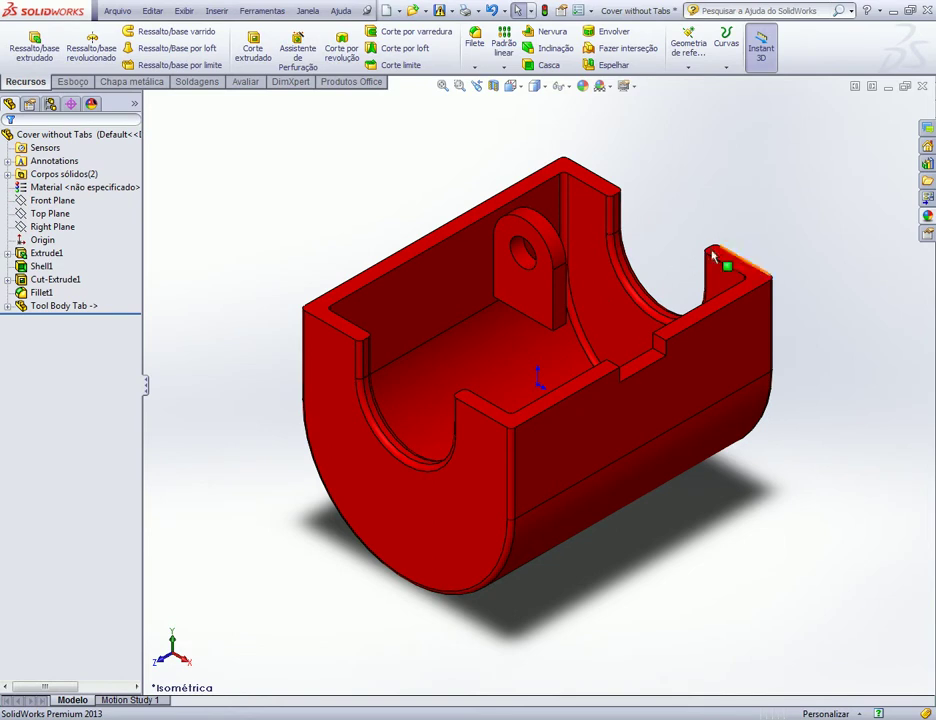
{"action": "scroll", "coordinate": [552, 271], "scroll_direction": "down", "scroll_amount": 2}
- Select the inserted Tool Body Tab feature and inspect its solid body in the tree
{"action": "left_click", "coordinate": [477, 291]}
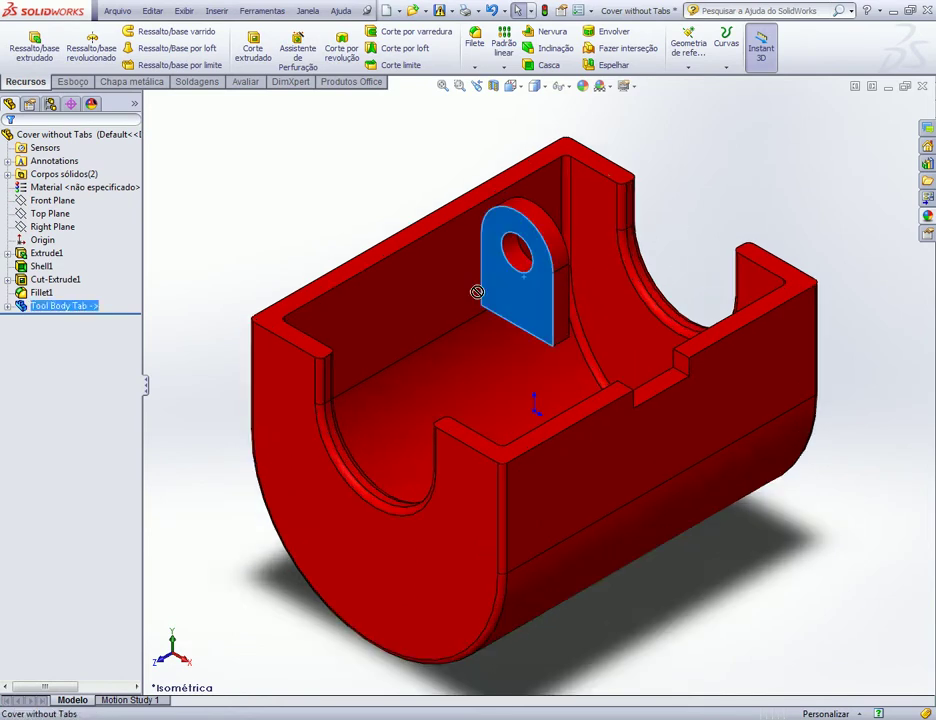
{"action": "left_click", "coordinate": [190, 231]}
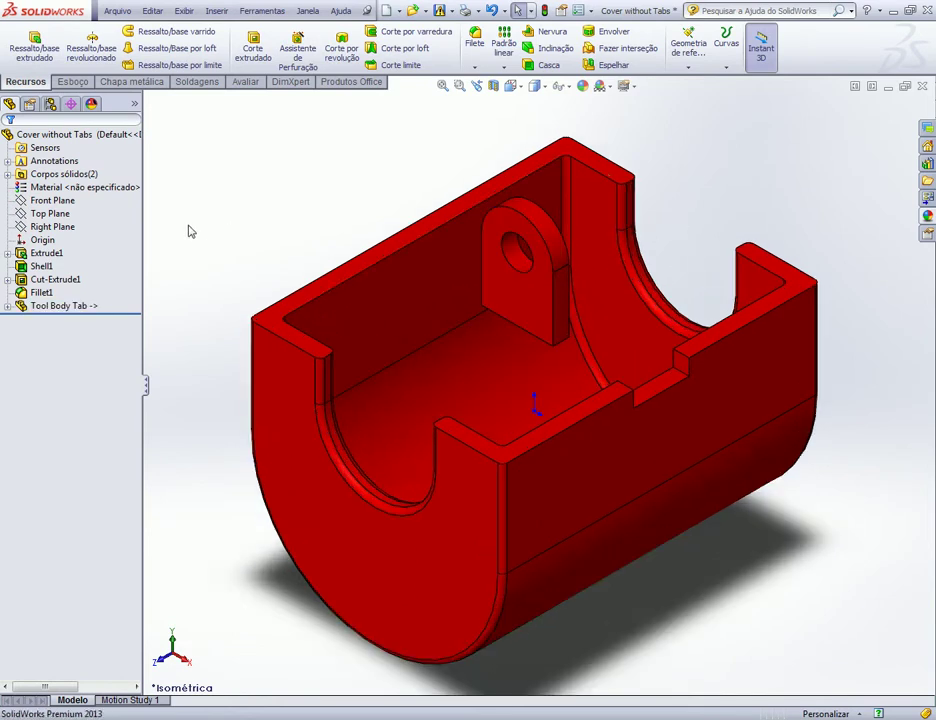
{"action": "left_click", "coordinate": [91, 312]}
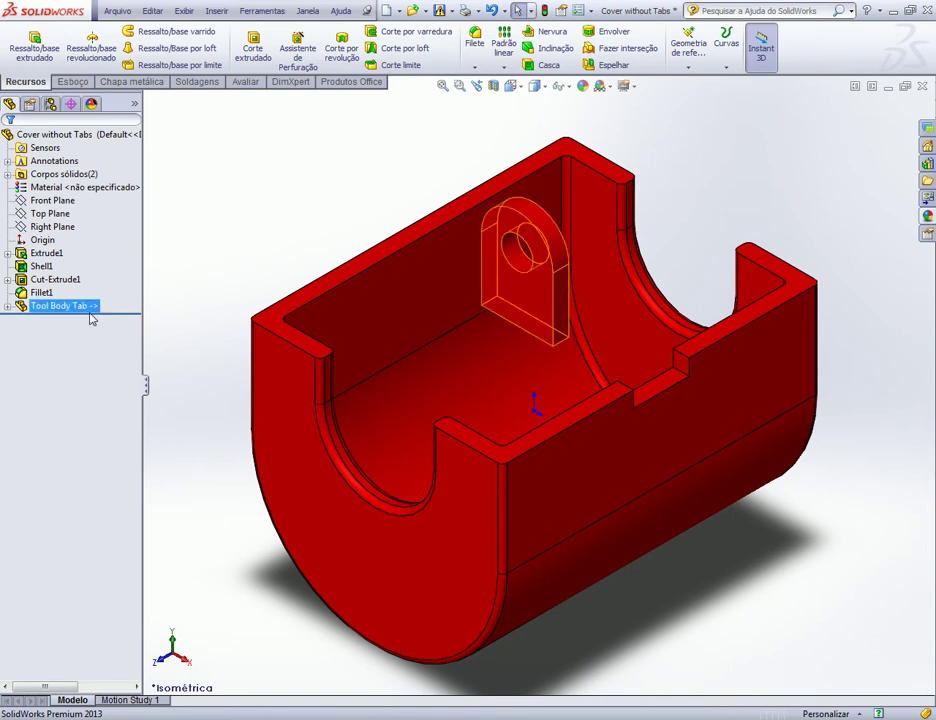
{"action": "left_click", "coordinate": [8, 307]}
{"action": "left_click", "coordinate": [21, 319]}
{"action": "left_click", "coordinate": [21, 319]}
{"action": "left_click", "coordinate": [8, 307]}
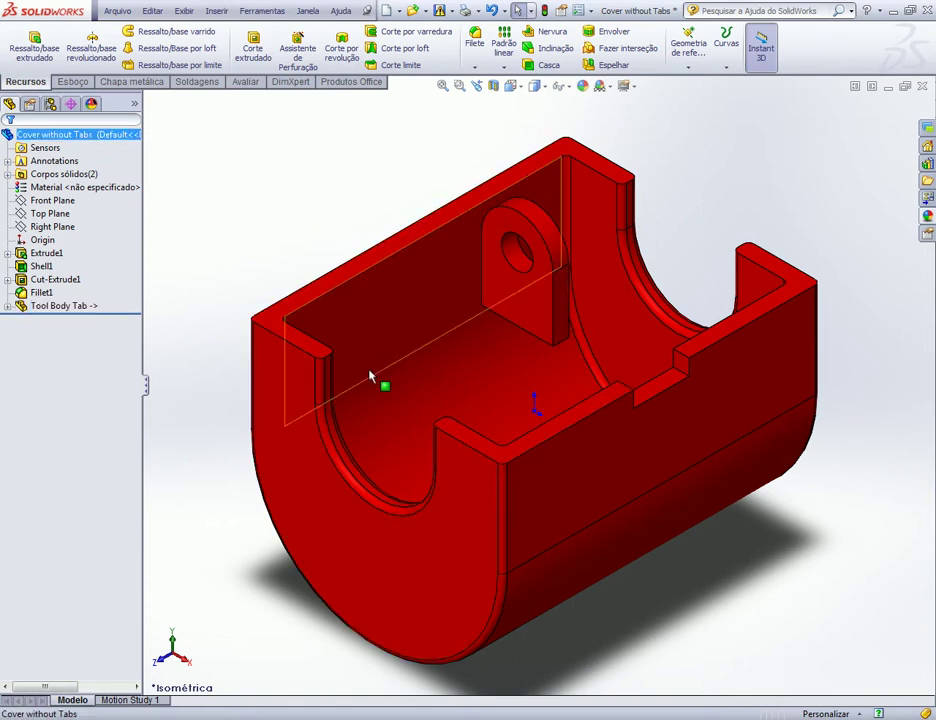
{"action": "left_click", "coordinate": [428, 428]}
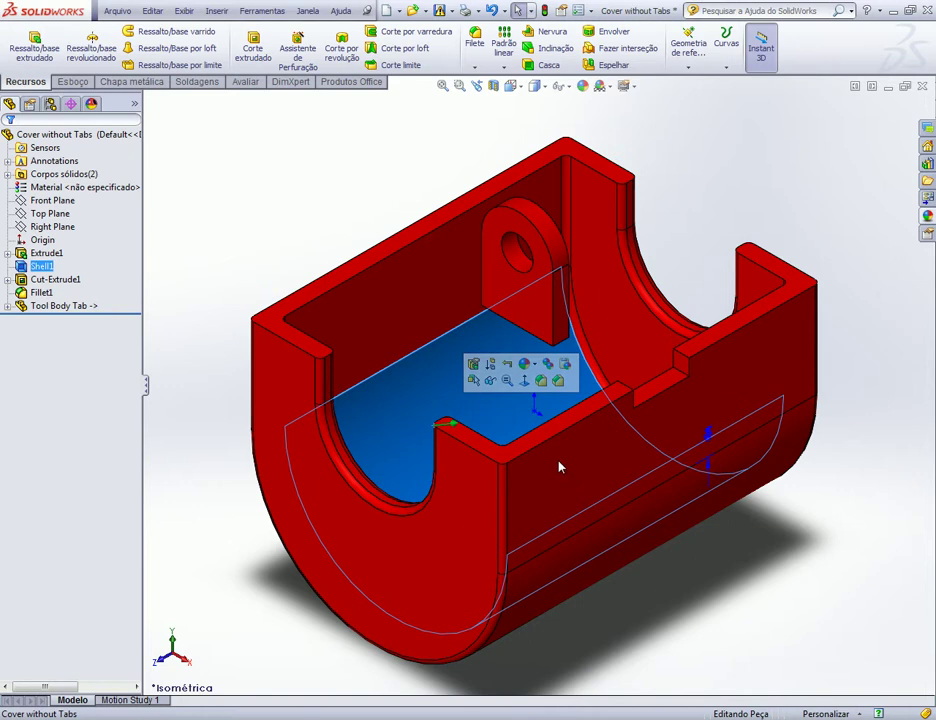
{"action": "left_click", "coordinate": [535, 299]}
- Expand Corpos sólidos to show the Fillet1 and Tool Body Tab bodies, zooming on the tab
{"action": "left_click", "coordinate": [8, 174]}
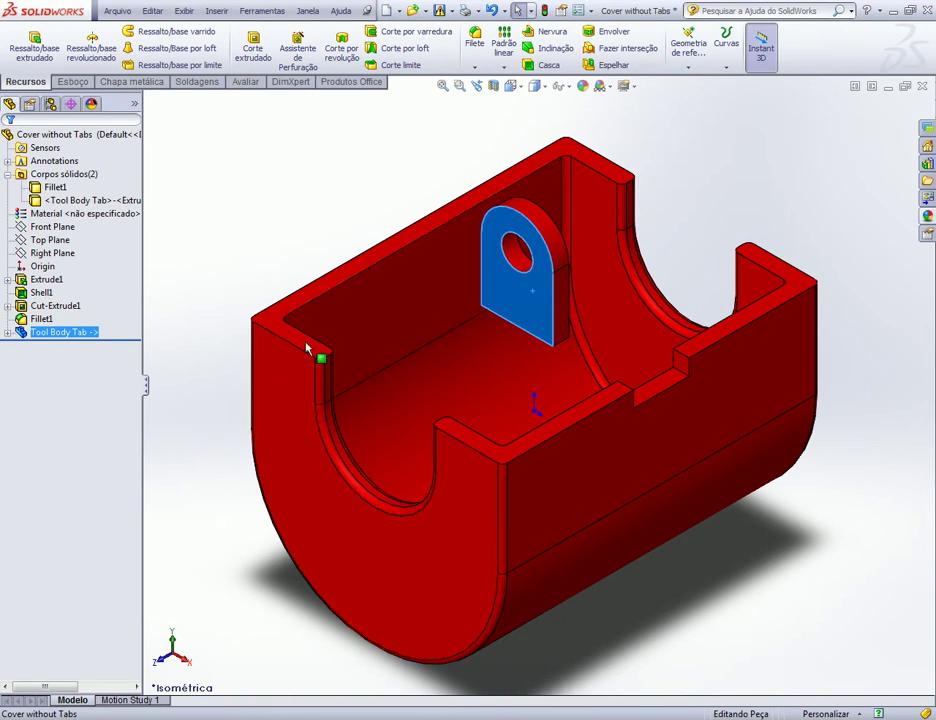
{"action": "left_click", "coordinate": [50, 188]}
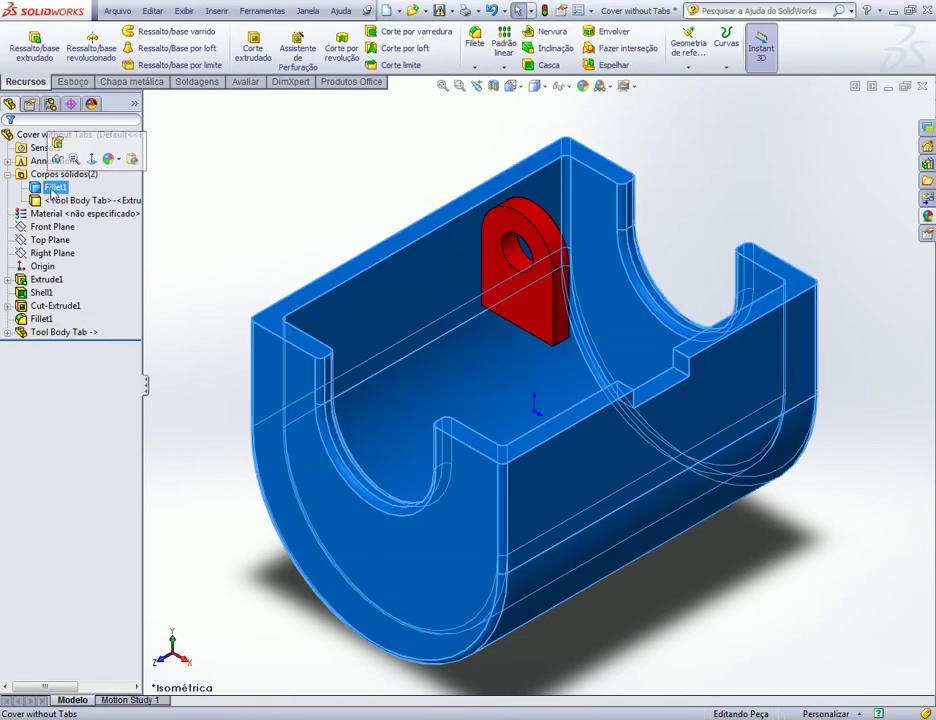
{"action": "left_click", "coordinate": [70, 200]}
{"action": "left_click", "coordinate": [297, 210]}
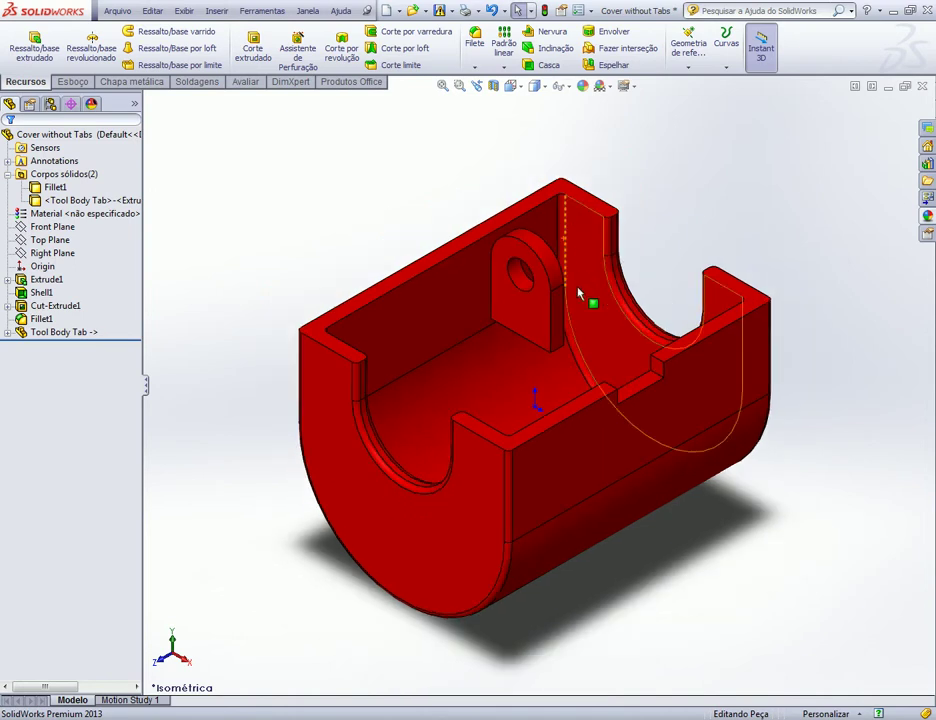
{"action": "scroll", "coordinate": [583, 291], "scroll_direction": "down", "scroll_amount": 2}
{"action": "scroll", "coordinate": [546, 295], "scroll_direction": "up", "scroll_amount": 1}
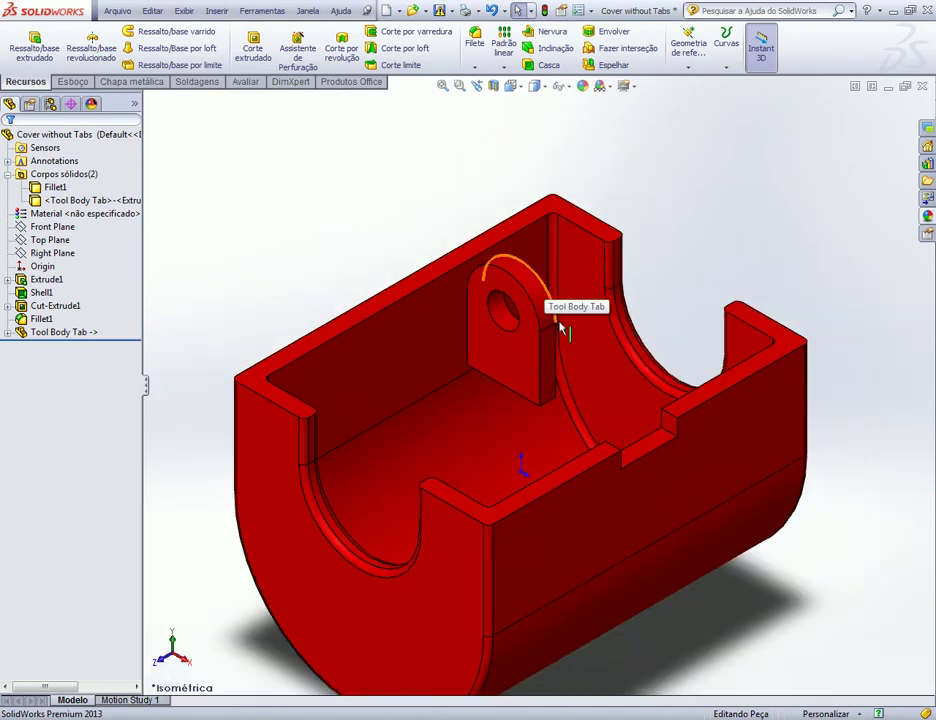
{"action": "scroll", "coordinate": [552, 320], "scroll_direction": "up", "scroll_amount": 2}
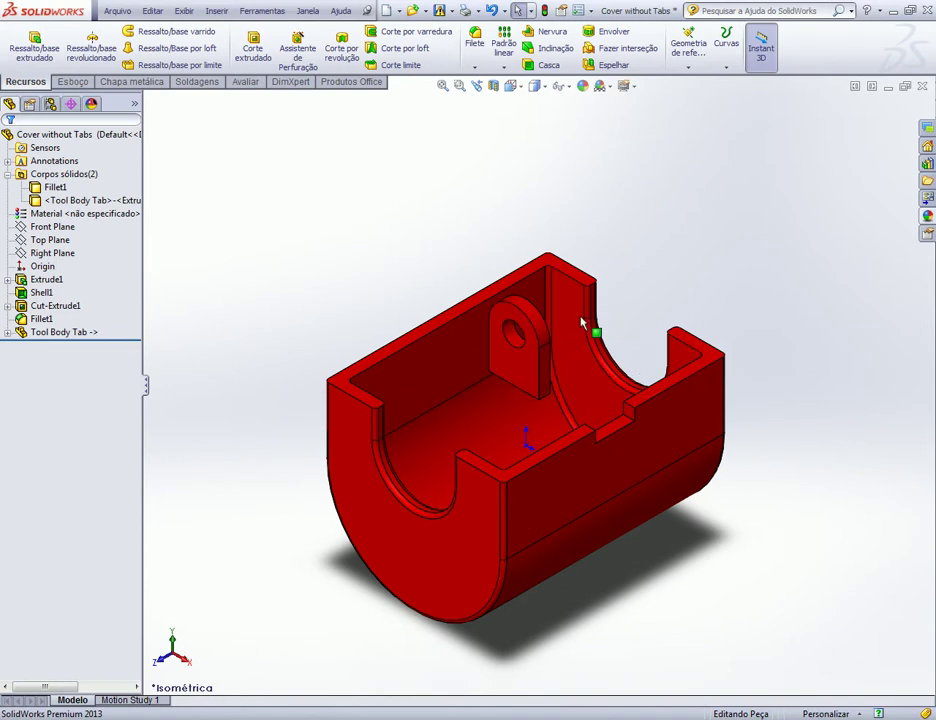
{"action": "scroll", "coordinate": [598, 432], "scroll_direction": "up", "scroll_amount": 2}
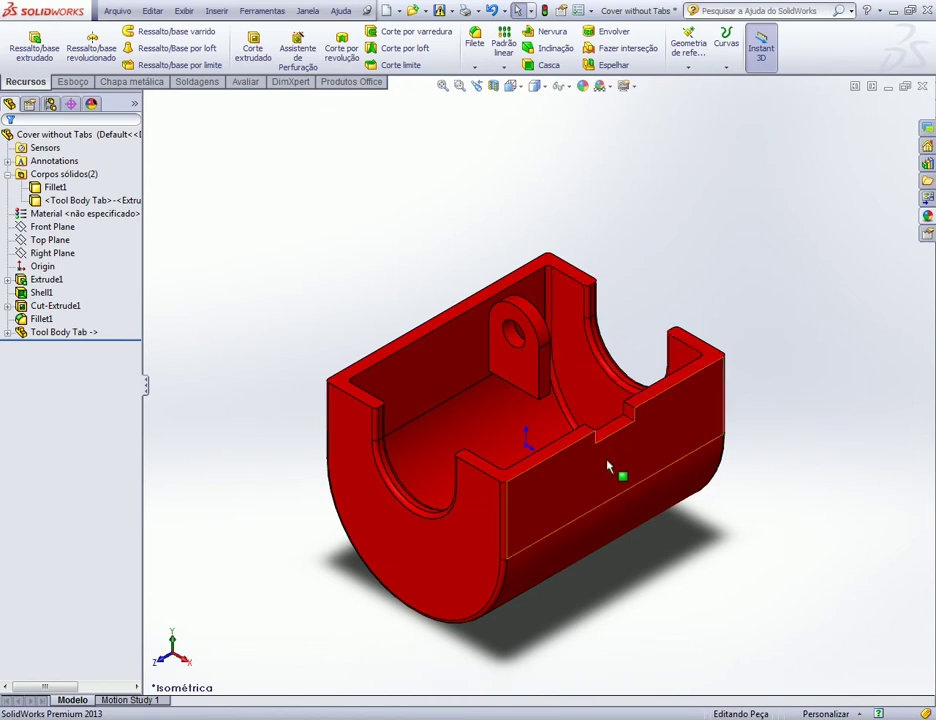
{"action": "scroll", "coordinate": [608, 466], "scroll_direction": "down", "scroll_amount": 5}
{"action": "scroll", "coordinate": [462, 398], "scroll_direction": "up", "scroll_amount": 2}
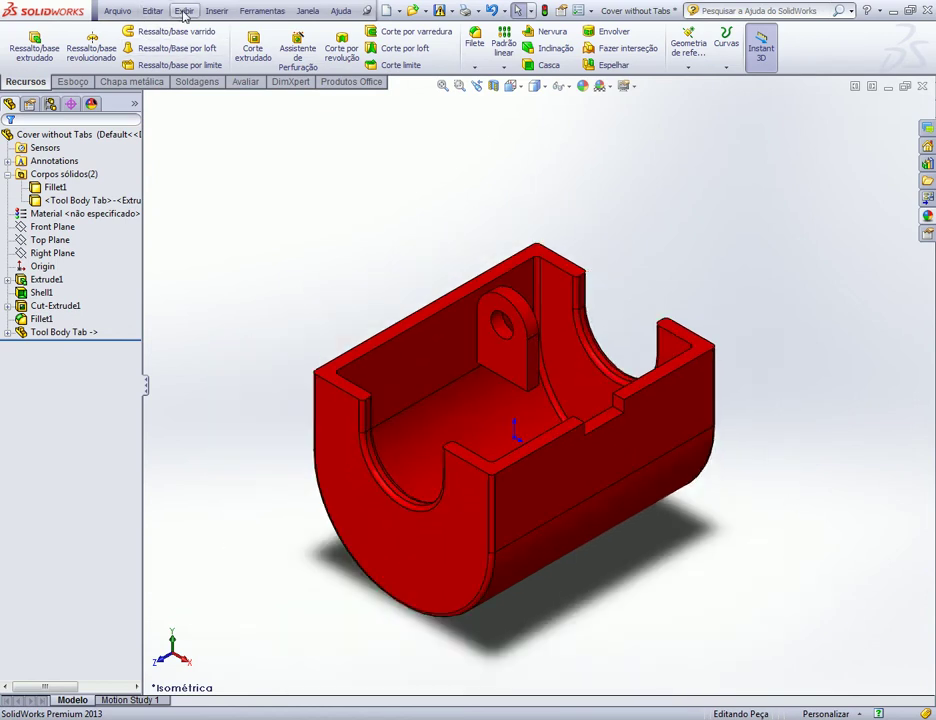
- Start Move/Copy Body with the Tool Body Tab as the body to move
{"action": "left_click", "coordinate": [216, 11]}
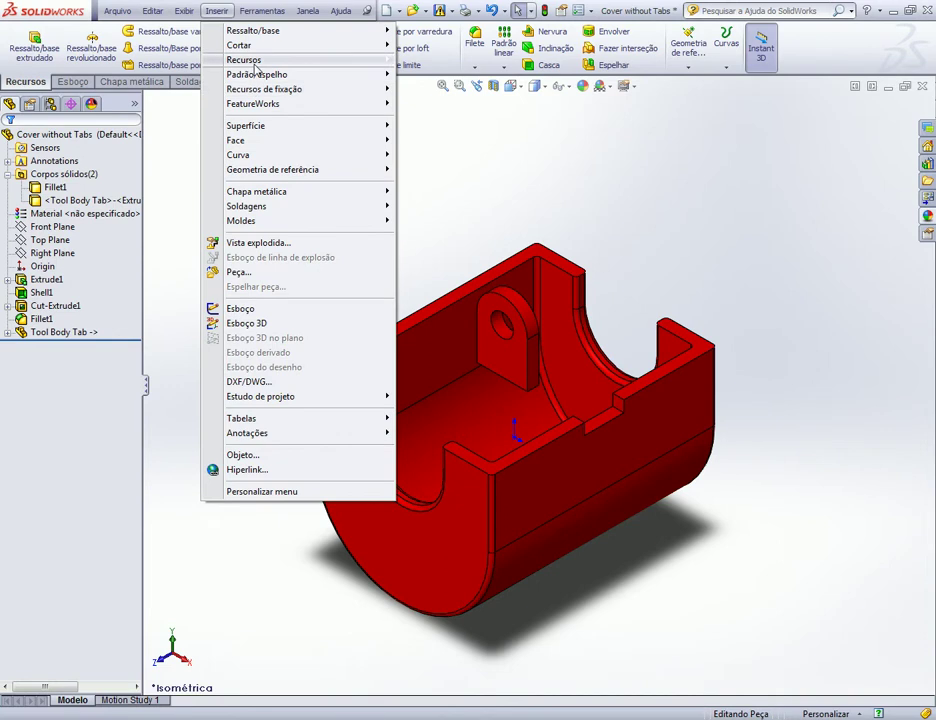
{"action": "mouse_move", "coordinate": [244, 60]}
{"action": "left_click", "coordinate": [447, 338]}
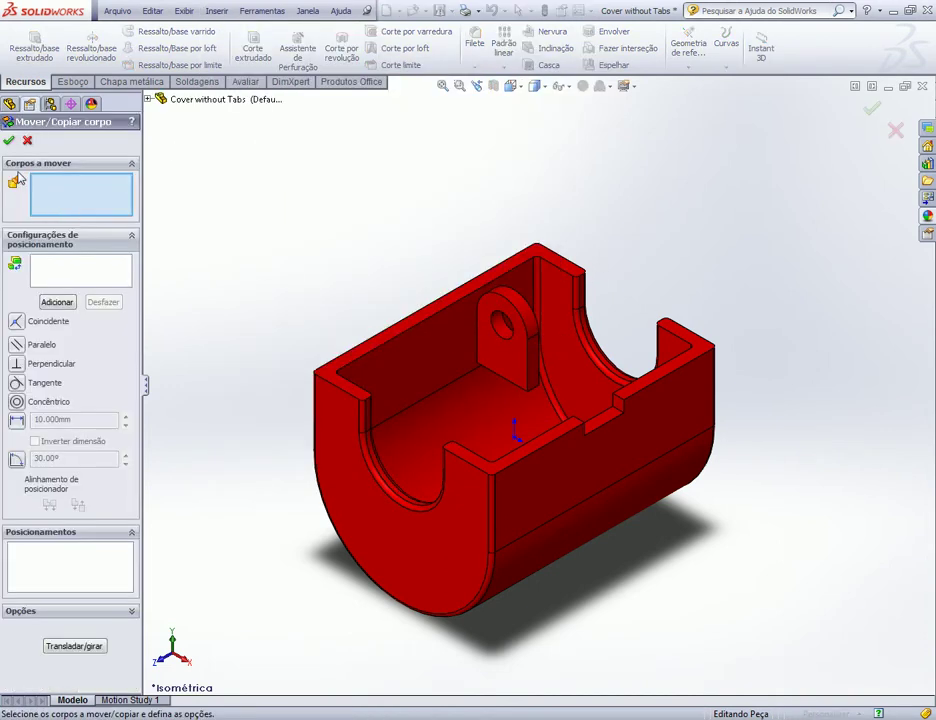
{"action": "left_click", "coordinate": [503, 346]}
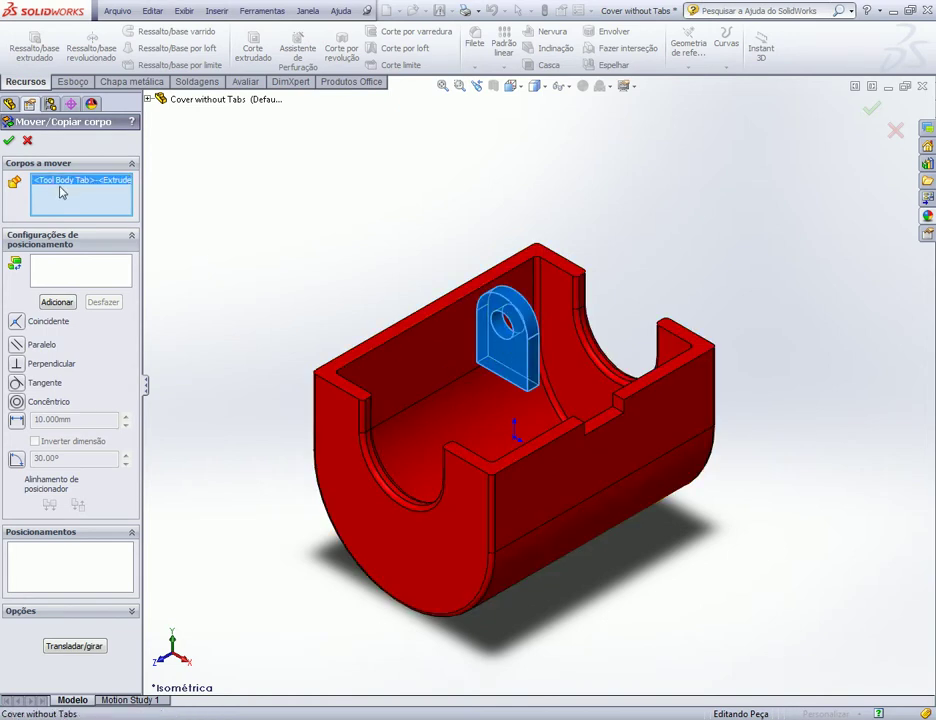
- Add a flipped Coincident mate between the tab face and the cover's top rim face
{"action": "left_click", "coordinate": [73, 272]}
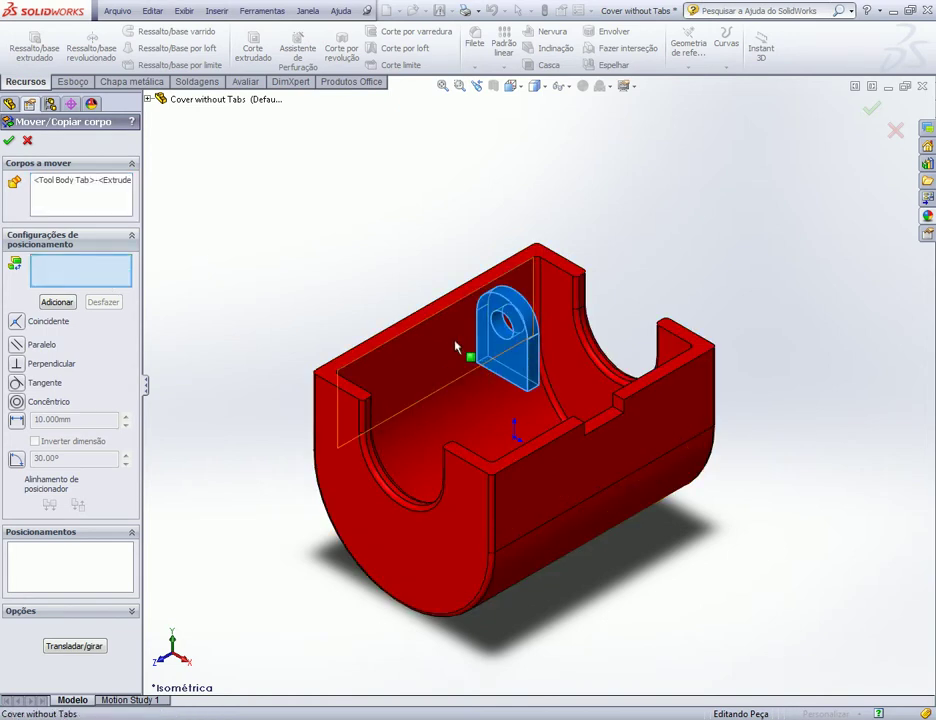
{"action": "left_click", "coordinate": [369, 354]}
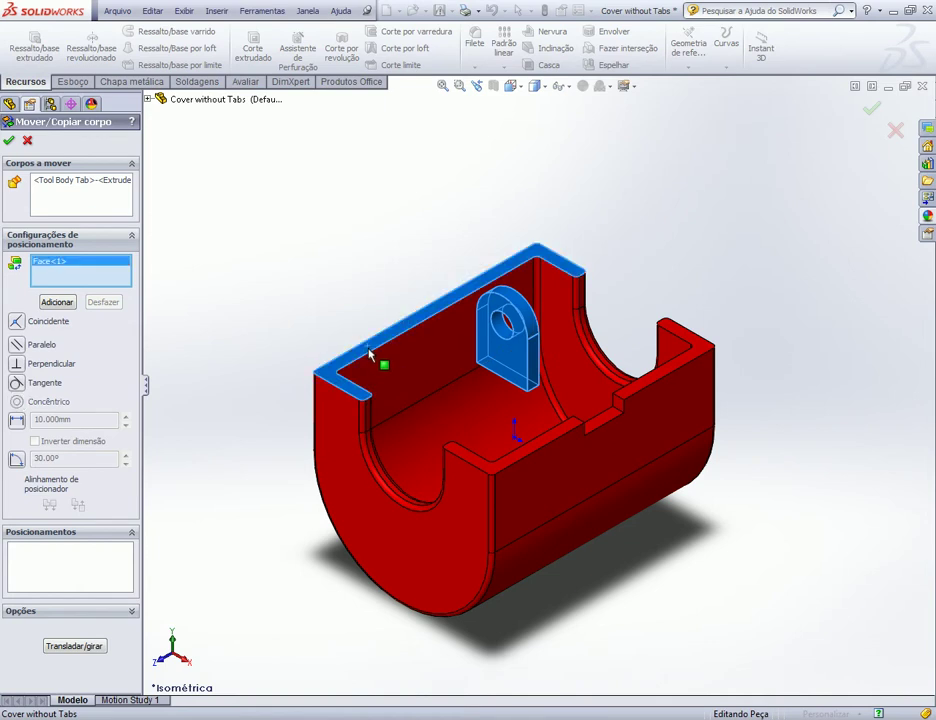
{"action": "left_click", "coordinate": [510, 357]}
{"action": "mouse_move", "coordinate": [518, 374]}
{"action": "middle_mouse_down"}
{"action": "mouse_move", "coordinate": [445, 286]}
{"action": "mouse_move", "coordinate": [490, 315]}
{"action": "middle_mouse_up"}
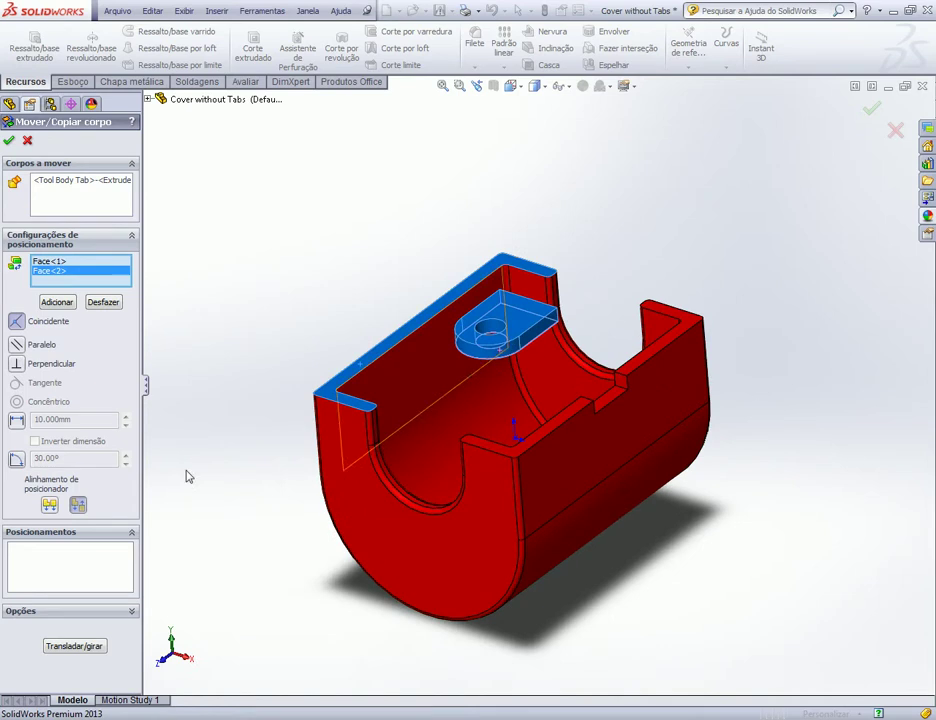
{"action": "left_click", "coordinate": [49, 505]}
{"action": "mouse_move", "coordinate": [305, 350]}
{"action": "middle_mouse_down"}
{"action": "mouse_move", "coordinate": [367, 462]}
{"action": "mouse_move", "coordinate": [299, 469]}
{"action": "mouse_move", "coordinate": [307, 428]}
{"action": "mouse_move", "coordinate": [397, 451]}
{"action": "middle_mouse_up"}
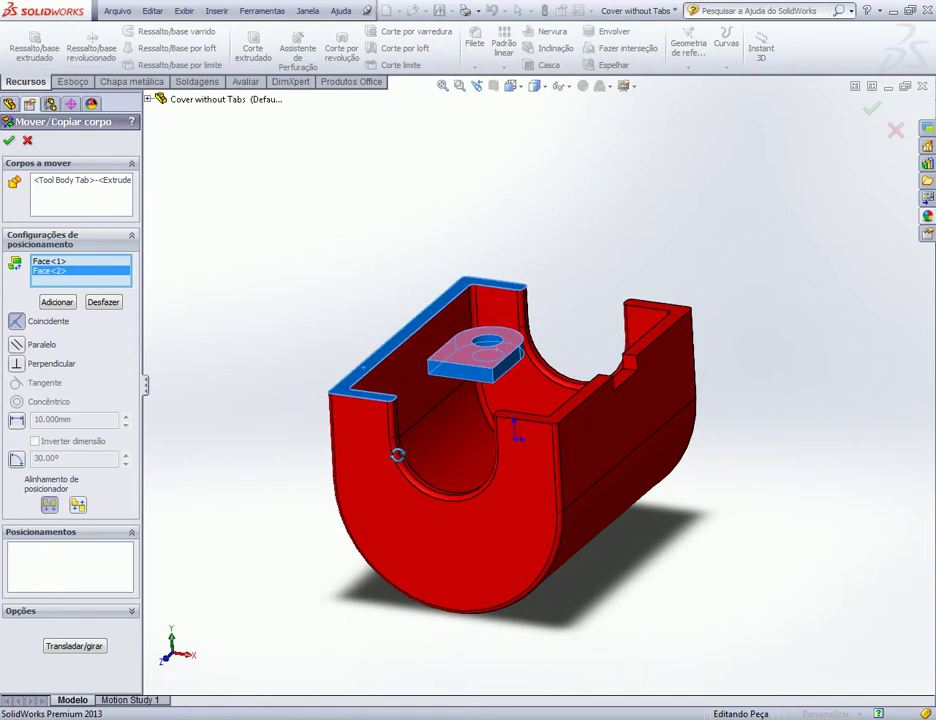
{"action": "left_click", "coordinate": [57, 302]}
{"action": "mouse_move", "coordinate": [228, 359]}
{"action": "middle_mouse_down"}
{"action": "mouse_move", "coordinate": [250, 414]}
{"action": "mouse_move", "coordinate": [345, 444]}
{"action": "mouse_move", "coordinate": [366, 465]}
{"action": "mouse_move", "coordinate": [280, 460]}
{"action": "middle_mouse_up"}
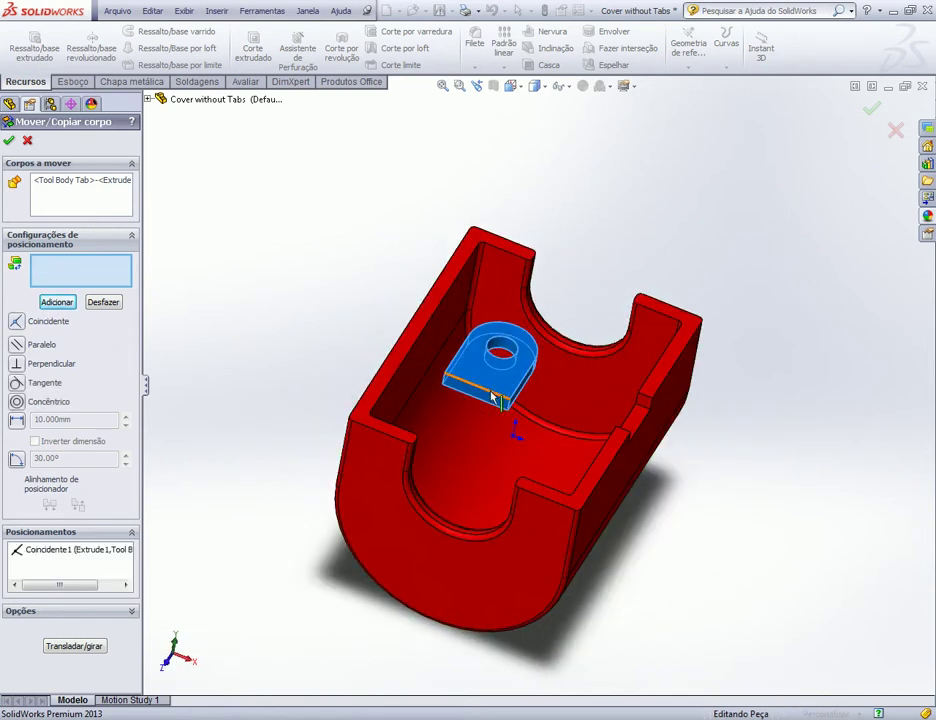
- Mate the tab face coincident with the cover's front end face
{"action": "left_click", "coordinate": [380, 462]}
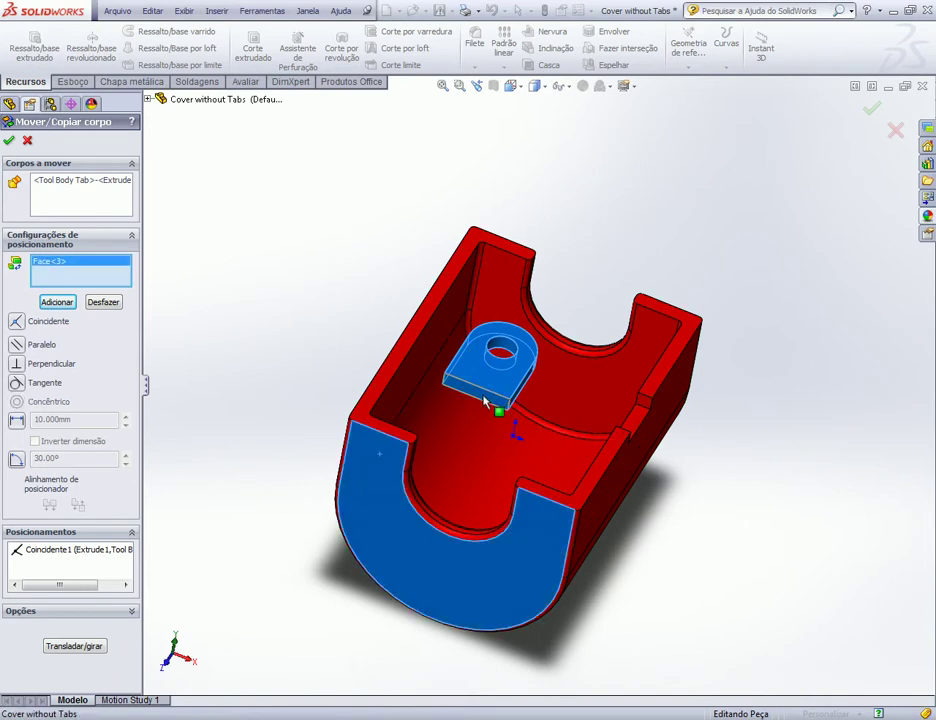
{"action": "left_click", "coordinate": [495, 405]}
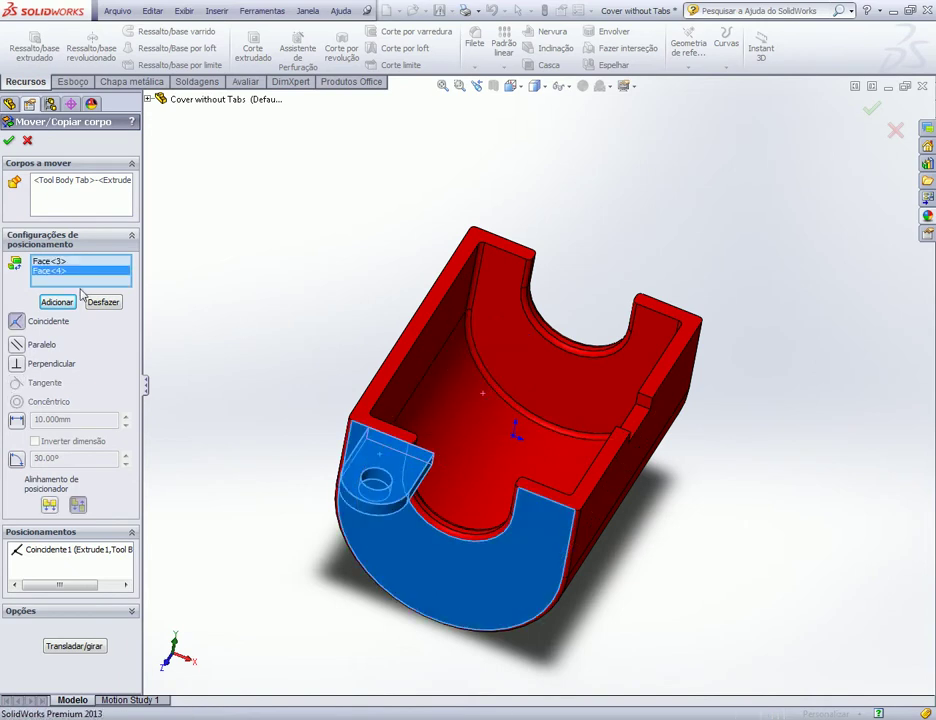
{"action": "middle_click_drag", "start_coordinate": [240, 307], "coordinate": [234, 276]}
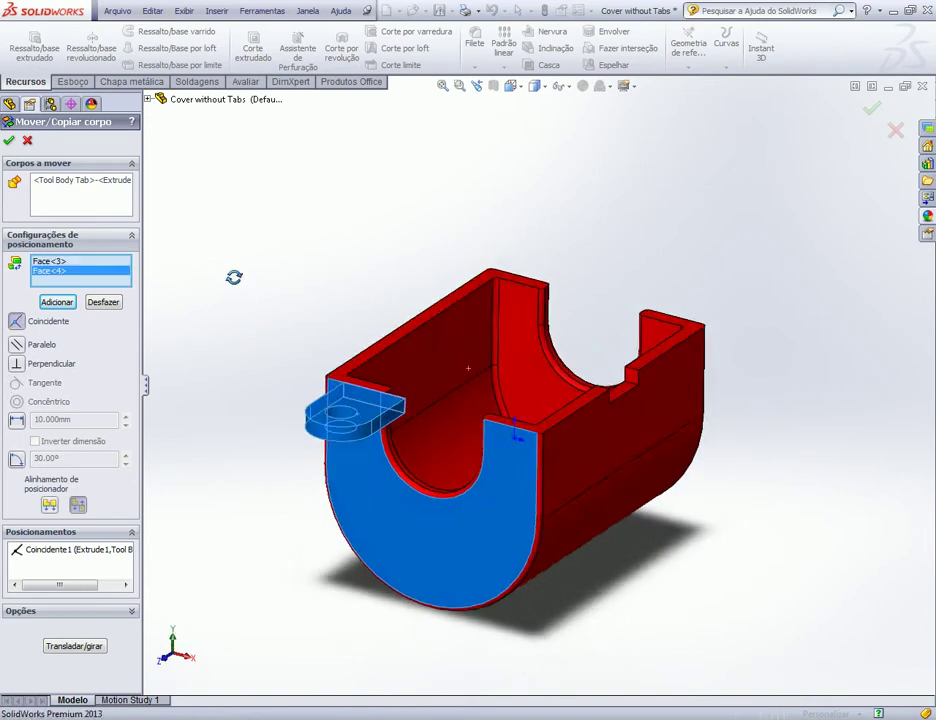
{"action": "left_click", "coordinate": [57, 302]}
- Mate the tab's side face coincident with the cover's outer side face and accept the move
{"action": "middle_click_drag", "start_coordinate": [322, 359], "coordinate": [369, 372]}
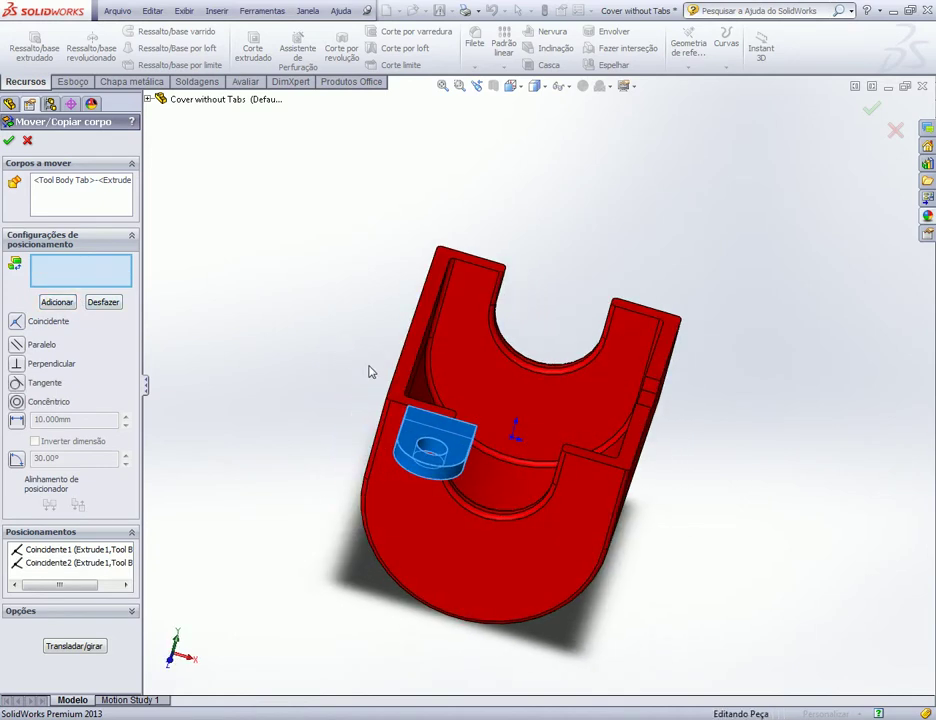
{"action": "scroll", "coordinate": [350, 427], "scroll_direction": "down", "scroll_amount": 3}
{"action": "mouse_move", "coordinate": [351, 426]}
{"action": "middle_mouse_down"}
{"action": "mouse_move", "coordinate": [372, 430]}
{"action": "mouse_move", "coordinate": [401, 378]}
{"action": "middle_mouse_up"}
{"action": "left_click", "coordinate": [401, 378]}
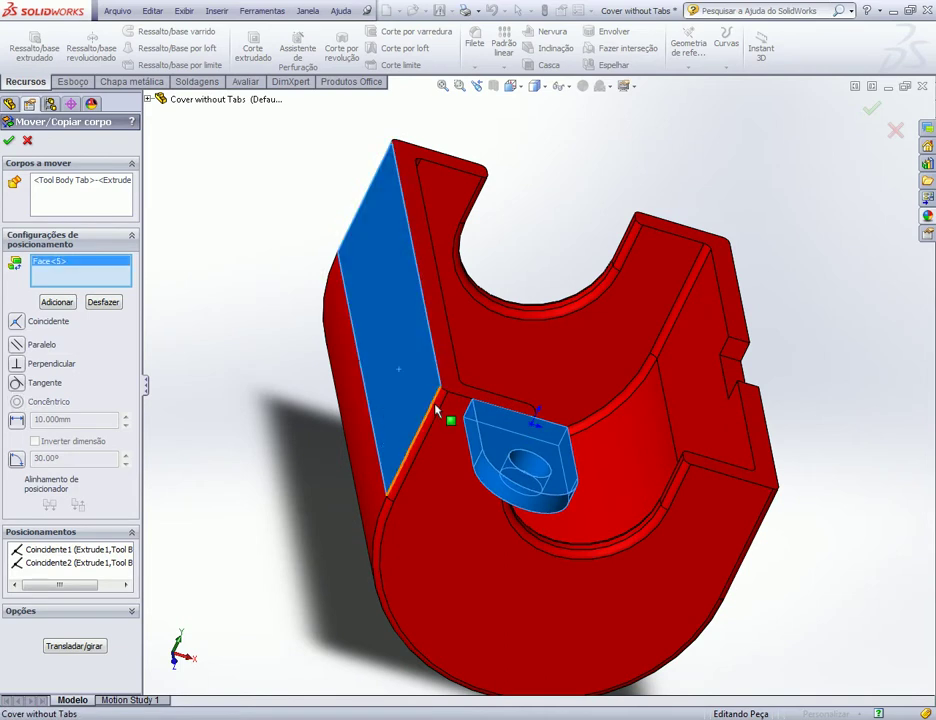
{"action": "left_click", "coordinate": [485, 445]}
{"action": "mouse_move", "coordinate": [519, 407]}
{"action": "middle_mouse_down"}
{"action": "mouse_move", "coordinate": [443, 372]}
{"action": "mouse_move", "coordinate": [458, 359]}
{"action": "middle_mouse_up"}
{"action": "left_click", "coordinate": [55, 302]}
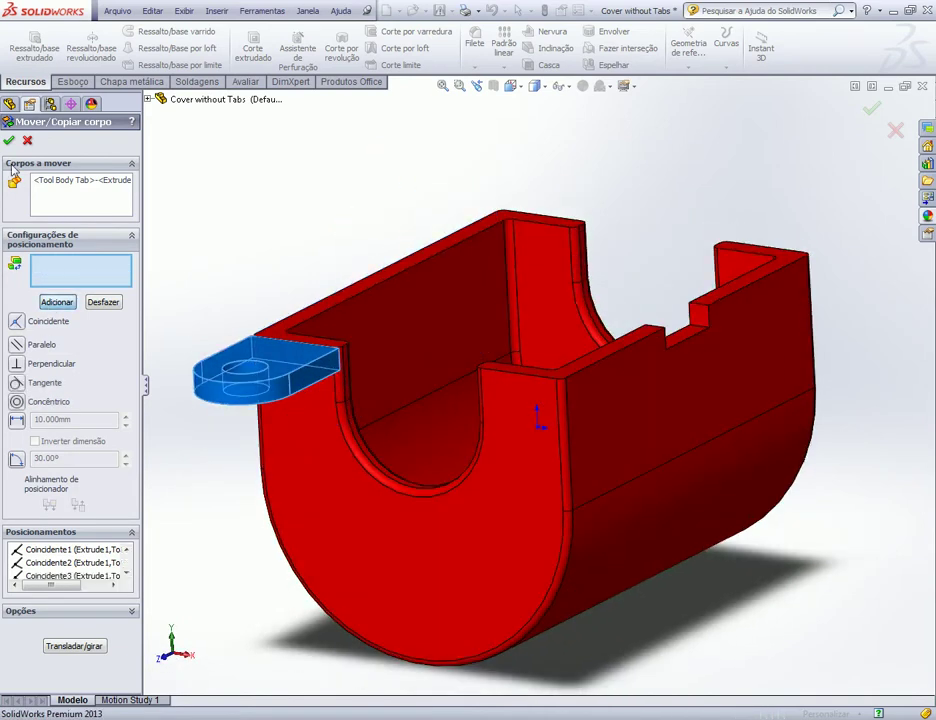
{"action": "key", "text": "Return"}
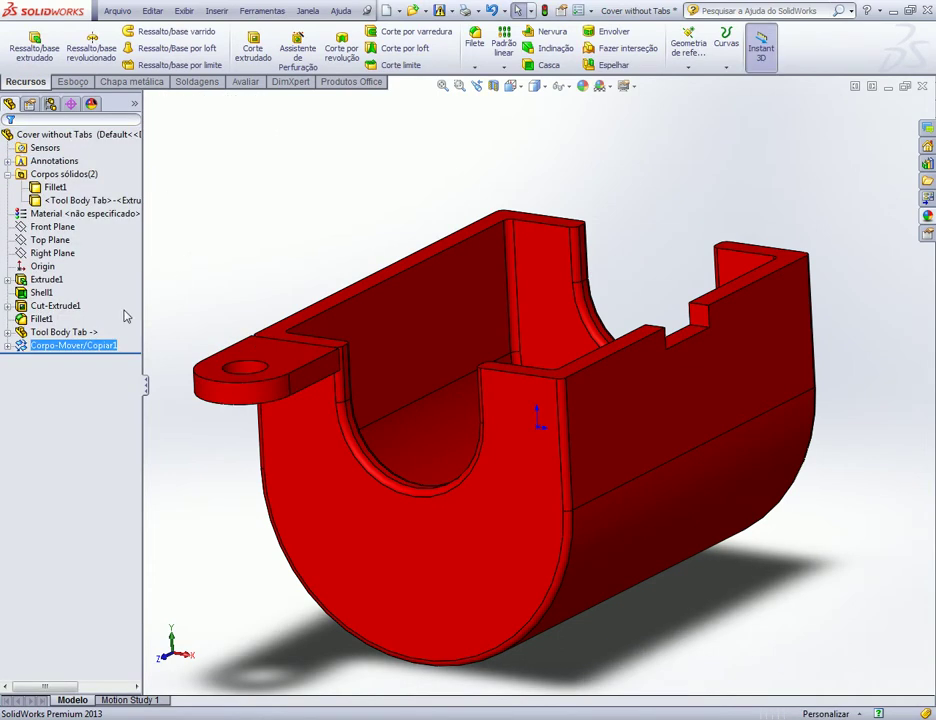
{"action": "mouse_move", "coordinate": [316, 278]}
{"action": "middle_mouse_down"}
{"action": "mouse_move", "coordinate": [284, 344]}
{"action": "mouse_move", "coordinate": [299, 428]}
{"action": "mouse_move", "coordinate": [318, 453]}
{"action": "middle_mouse_up"}
{"action": "scroll", "coordinate": [296, 471], "scroll_direction": "up", "scroll_amount": 5}
{"action": "scroll", "coordinate": [296, 471], "scroll_direction": "up", "scroll_amount": 2}
{"action": "scroll", "coordinate": [437, 487], "scroll_direction": "down", "scroll_amount": 3}
{"action": "scroll", "coordinate": [416, 403], "scroll_direction": "down", "scroll_amount": 2}
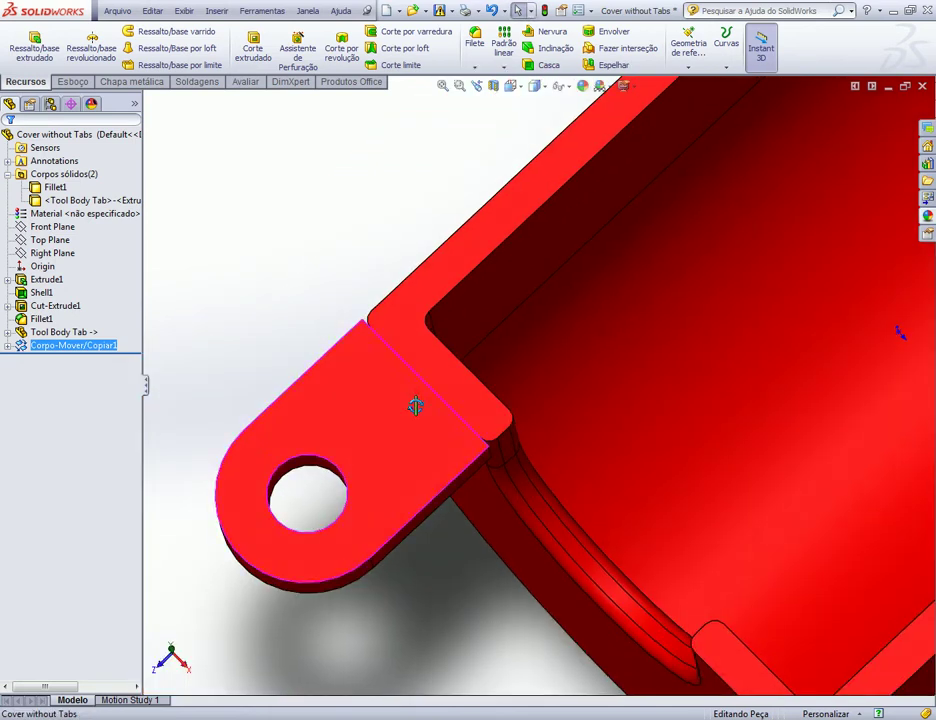
{"action": "scroll", "coordinate": [414, 368], "scroll_direction": "down", "scroll_amount": 1}
{"action": "scroll", "coordinate": [430, 379], "scroll_direction": "down", "scroll_amount": 1}
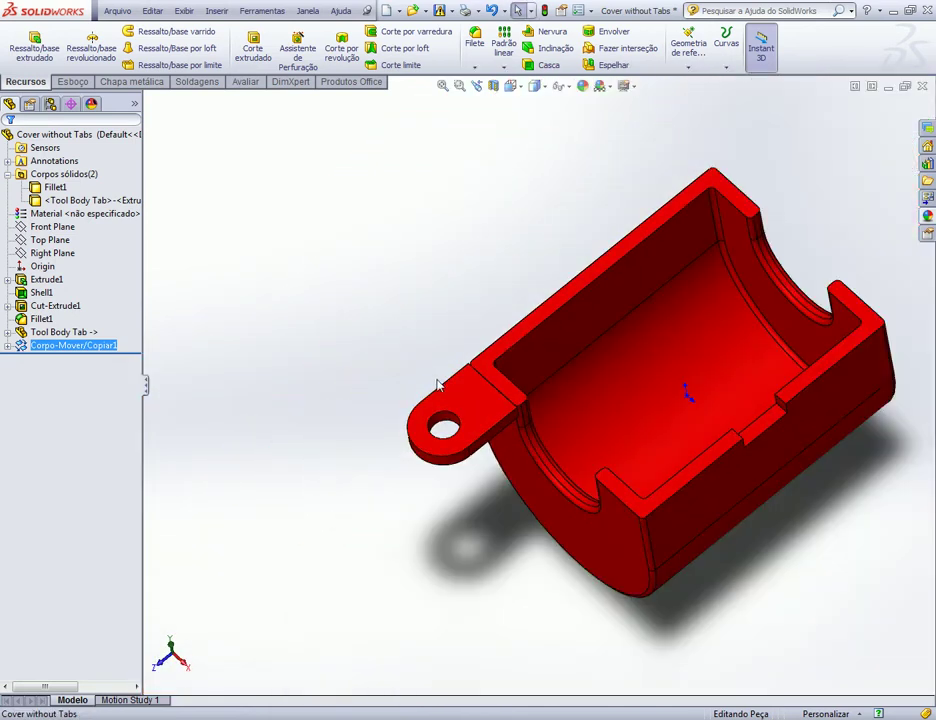
{"action": "key", "text": "ctrl+7"}
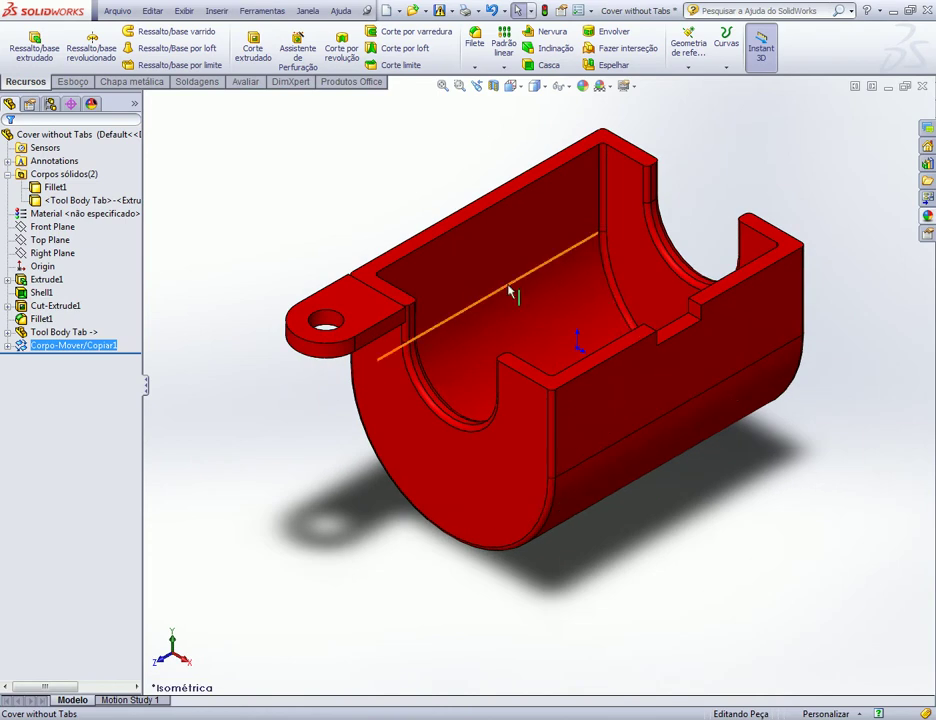
- Start a Mirror, remove the moved-body feature entry, and select the tab under Corpos a espelhar
{"action": "left_click", "coordinate": [503, 67]}
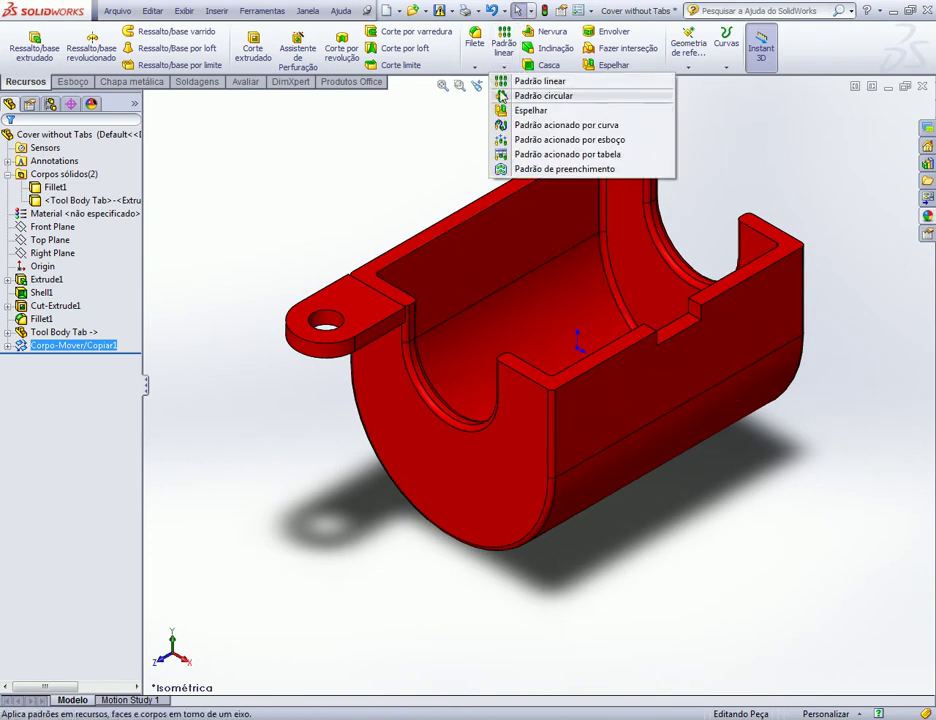
{"action": "left_click", "coordinate": [530, 110]}
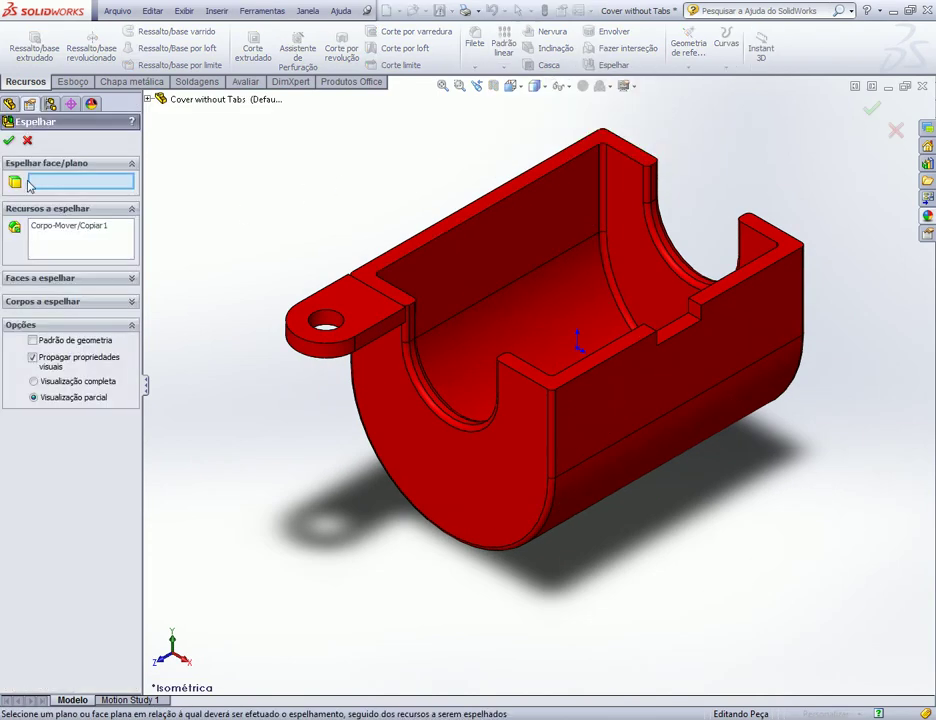
{"action": "left_click", "coordinate": [45, 229]}
{"action": "right_click", "coordinate": [45, 229]}
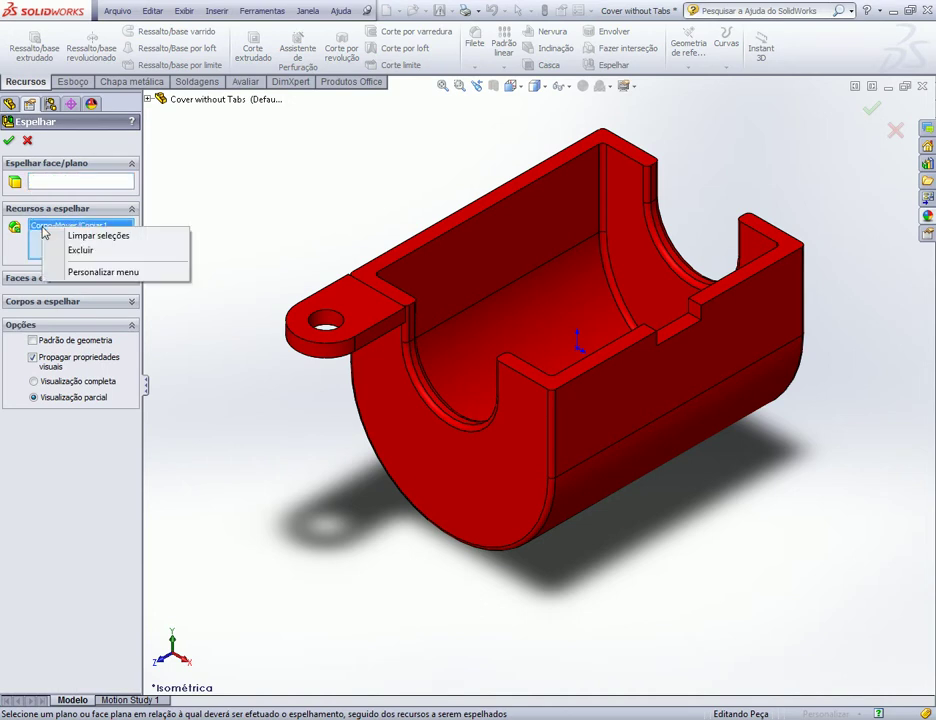
{"action": "left_click", "coordinate": [72, 251]}
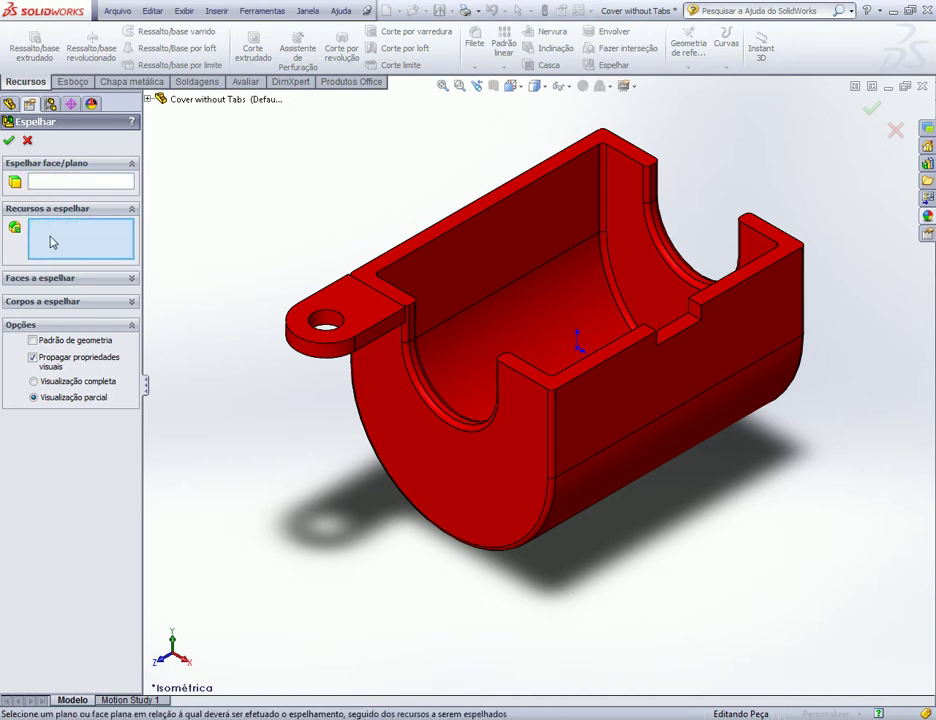
{"action": "left_click", "coordinate": [129, 302]}
{"action": "left_click", "coordinate": [357, 308]}
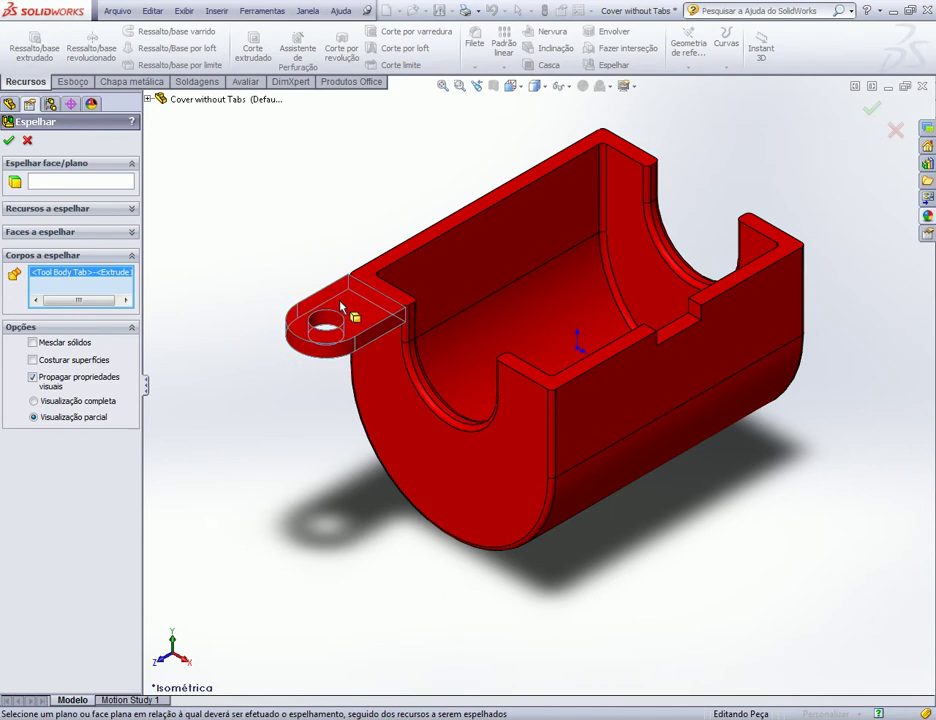
- Mirror the tab across the Front Plane, creating Espelhar1
{"action": "left_click", "coordinate": [80, 182]}
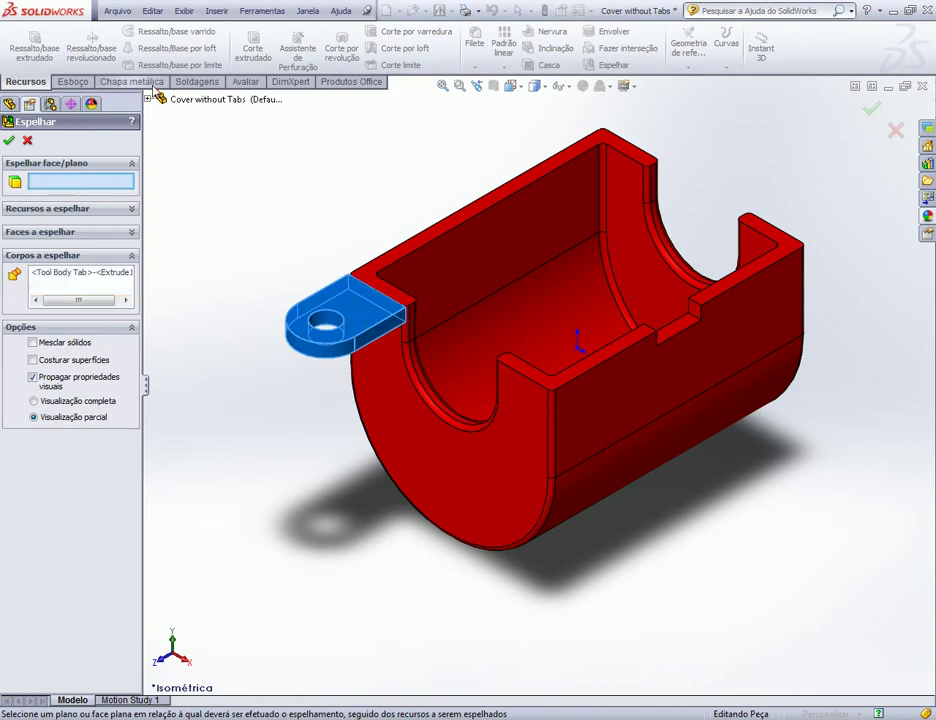
{"action": "left_click", "coordinate": [149, 100]}
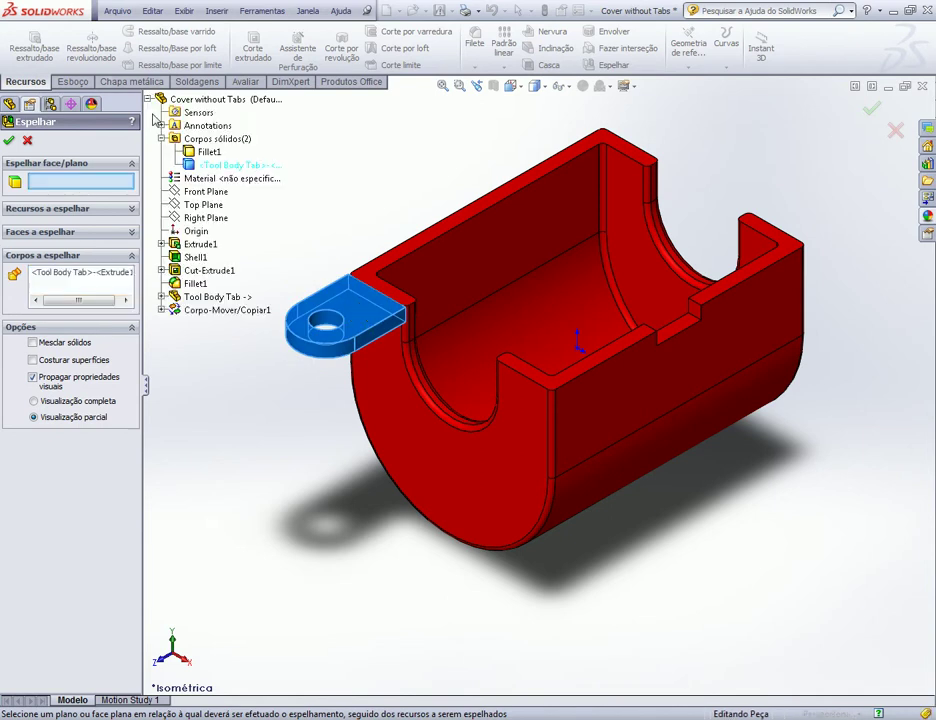
{"action": "left_click", "coordinate": [205, 192]}
{"action": "middle_click_drag", "start_coordinate": [327, 132], "coordinate": [452, 208]}
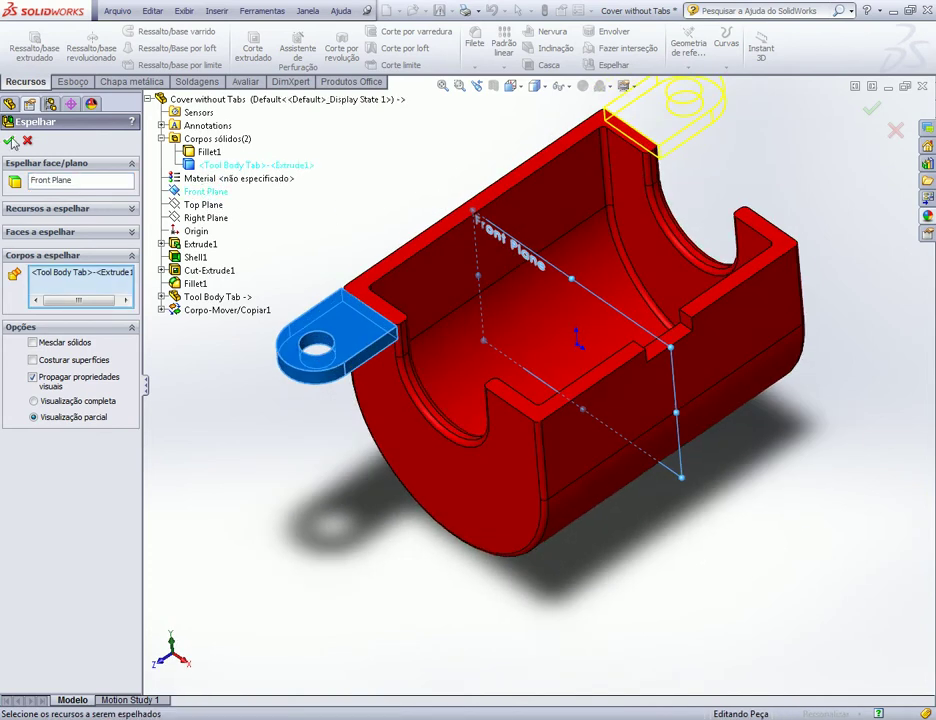
{"action": "left_click", "coordinate": [12, 143]}
{"action": "scroll", "coordinate": [263, 318], "scroll_direction": "up", "scroll_amount": 2}
{"action": "scroll", "coordinate": [264, 341], "scroll_direction": "up", "scroll_amount": 2}
{"action": "mouse_move", "coordinate": [264, 341]}
{"action": "middle_mouse_down"}
{"action": "mouse_move", "coordinate": [303, 313]}
{"action": "mouse_move", "coordinate": [290, 363]}
{"action": "mouse_move", "coordinate": [282, 324]}
{"action": "middle_mouse_up"}
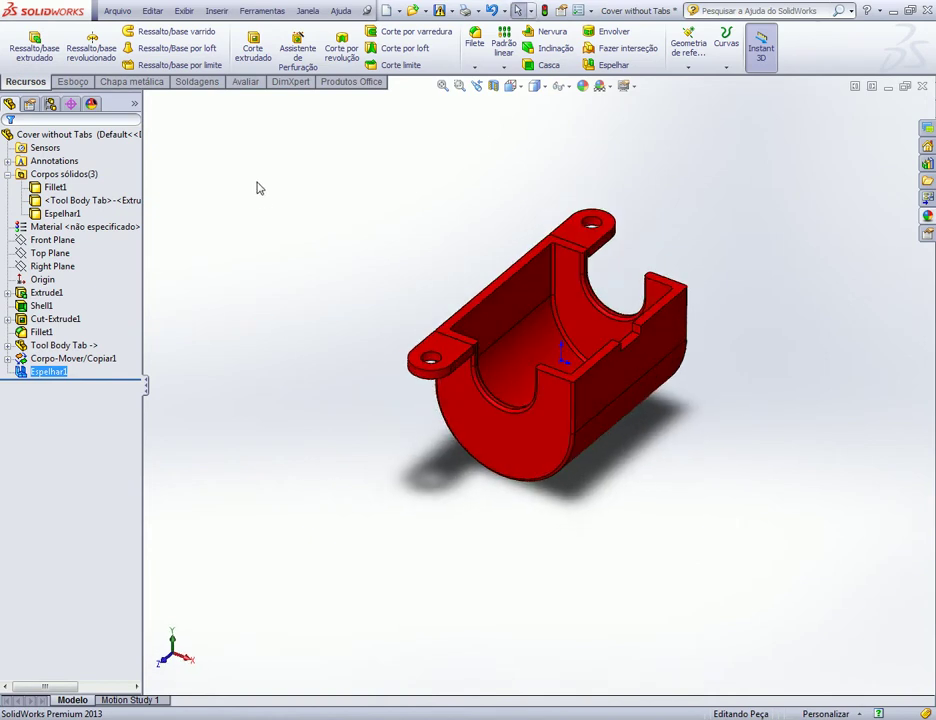
- Start another Mirror, remove Espelhar1 from features, and select the Tool Body Tab and Espelhar1 bodies
{"action": "left_click", "coordinate": [504, 68]}
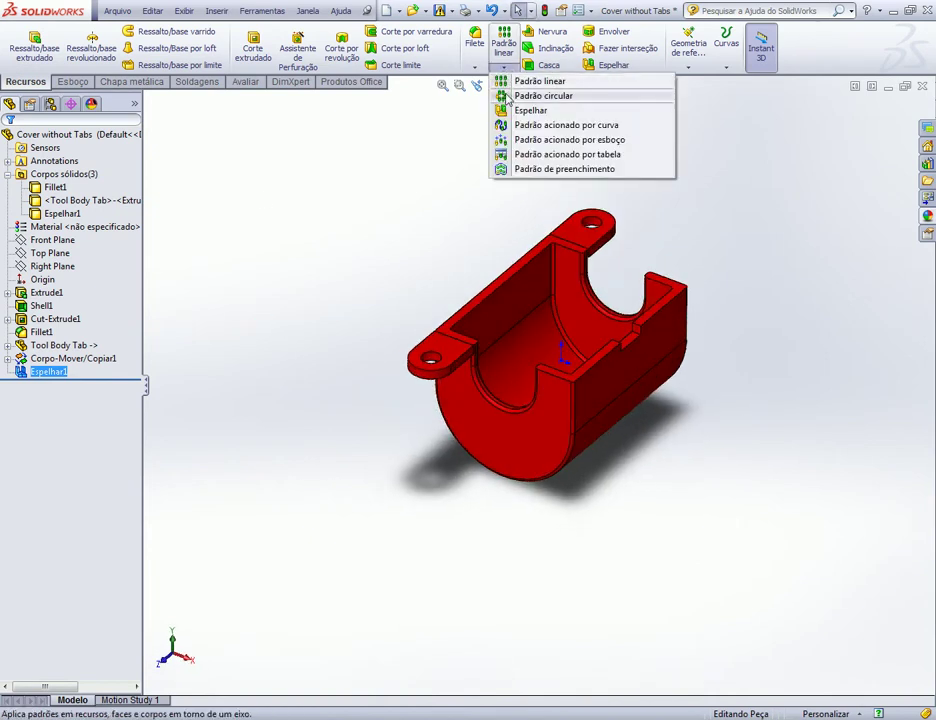
{"action": "left_click", "coordinate": [530, 110]}
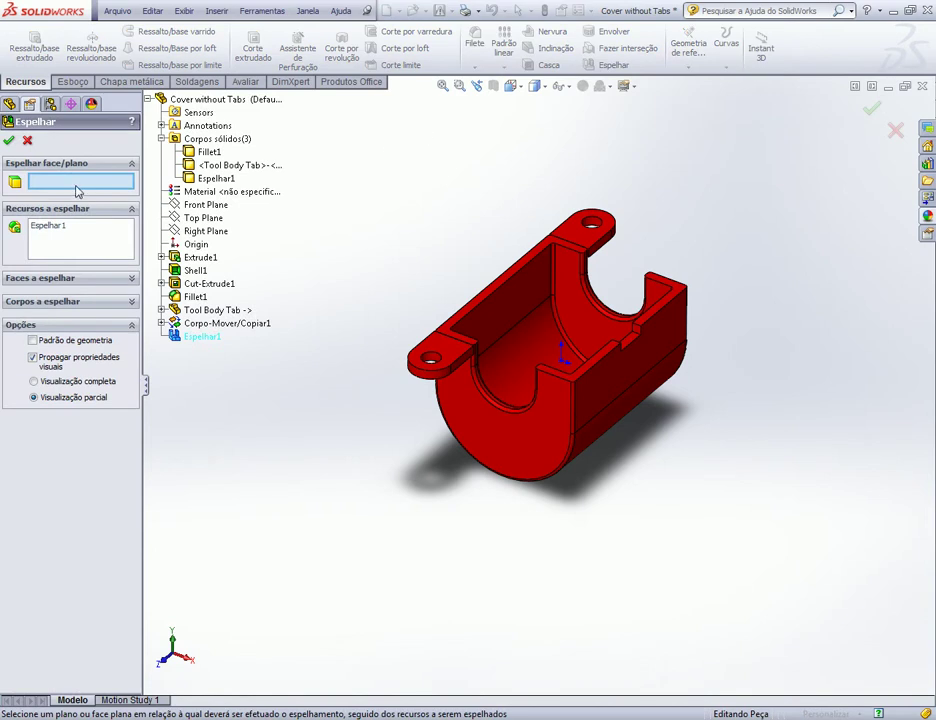
{"action": "right_click", "coordinate": [52, 230]}
{"action": "left_click", "coordinate": [90, 249]}
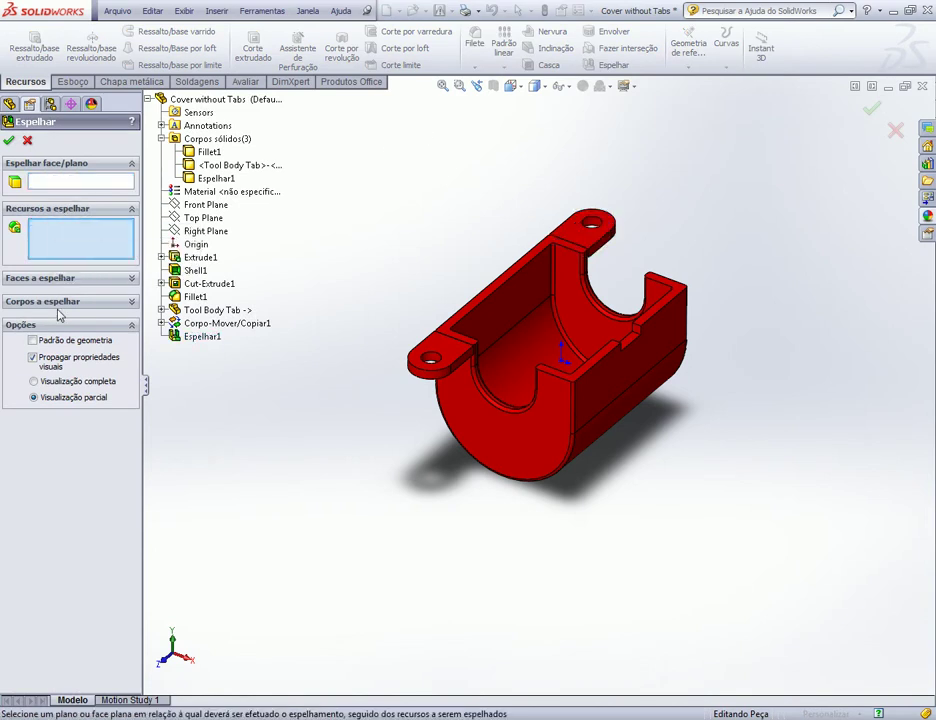
{"action": "left_click", "coordinate": [132, 301]}
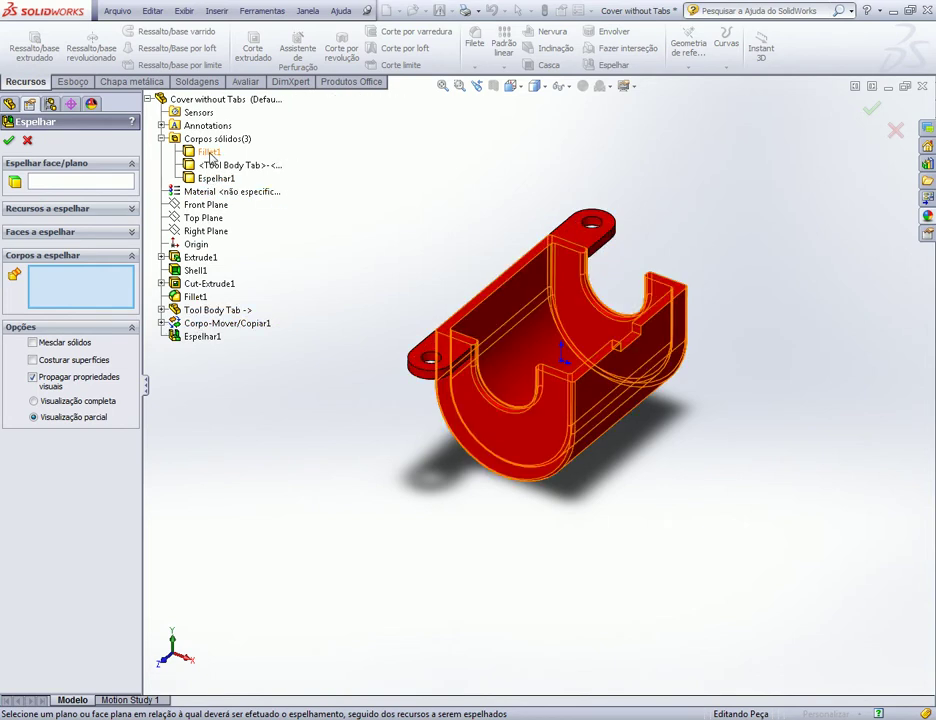
{"action": "left_click", "coordinate": [214, 165]}
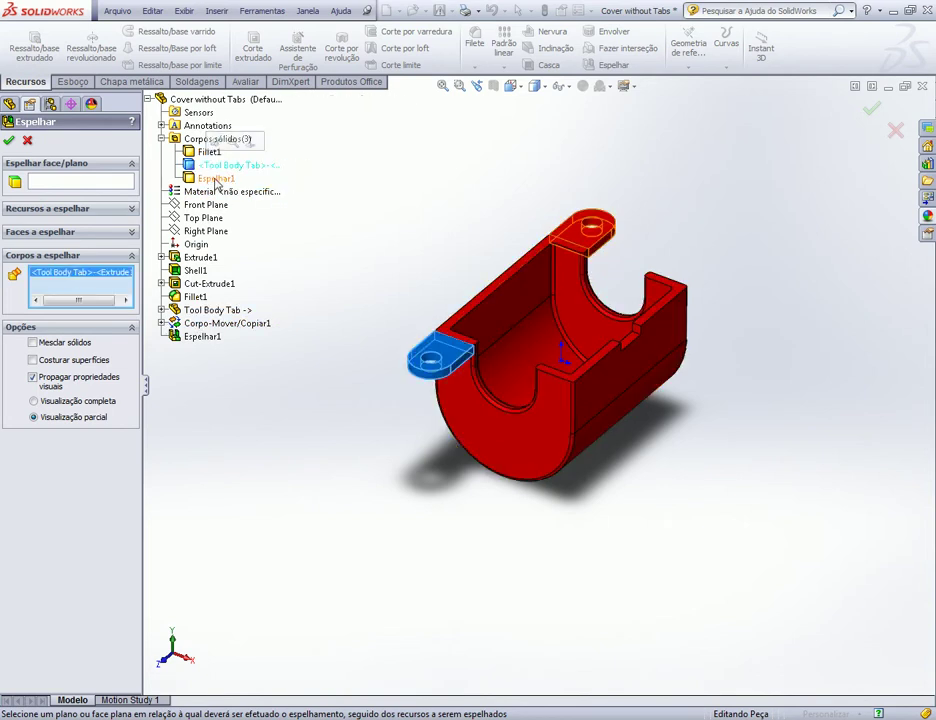
{"action": "left_click", "coordinate": [215, 179]}
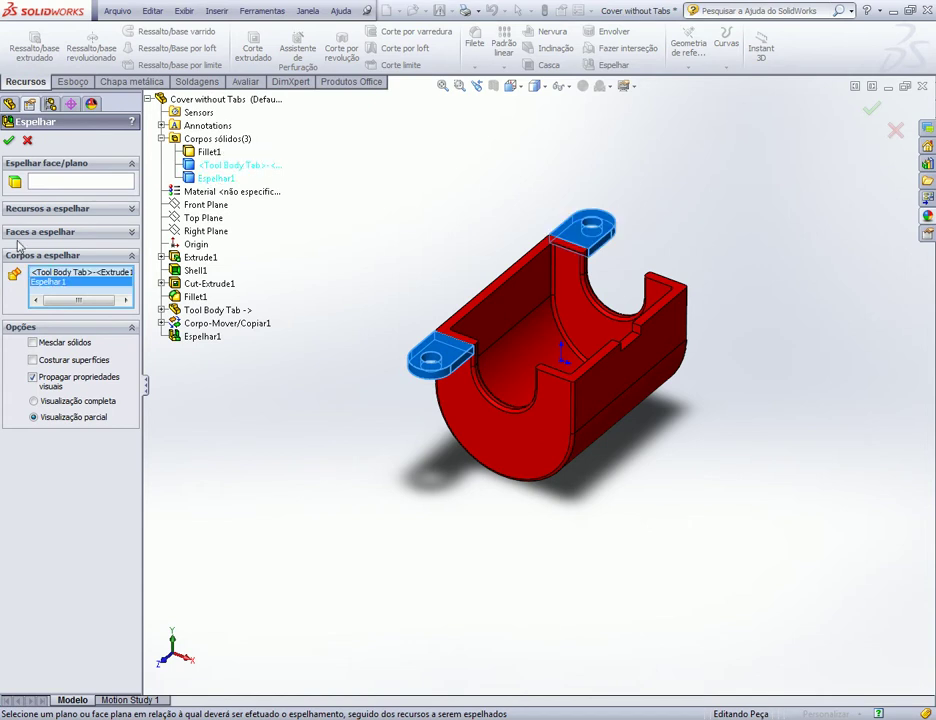
- Mirror both tabs across the Right Plane, toggling solid merging, creating Espelhar3
{"action": "left_click", "coordinate": [53, 184]}
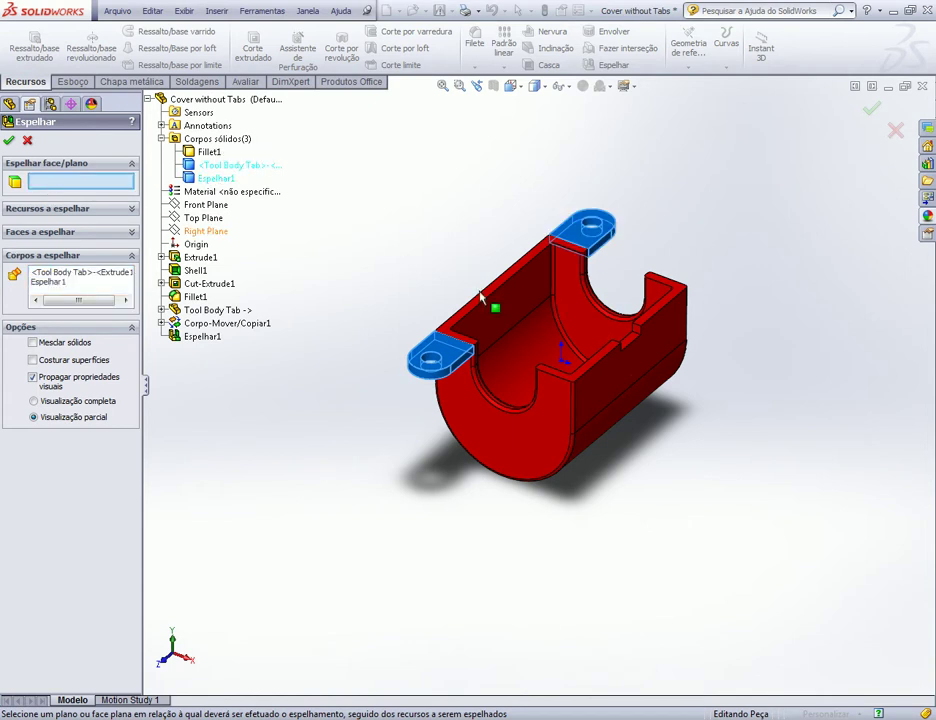
{"action": "left_click", "coordinate": [203, 232]}
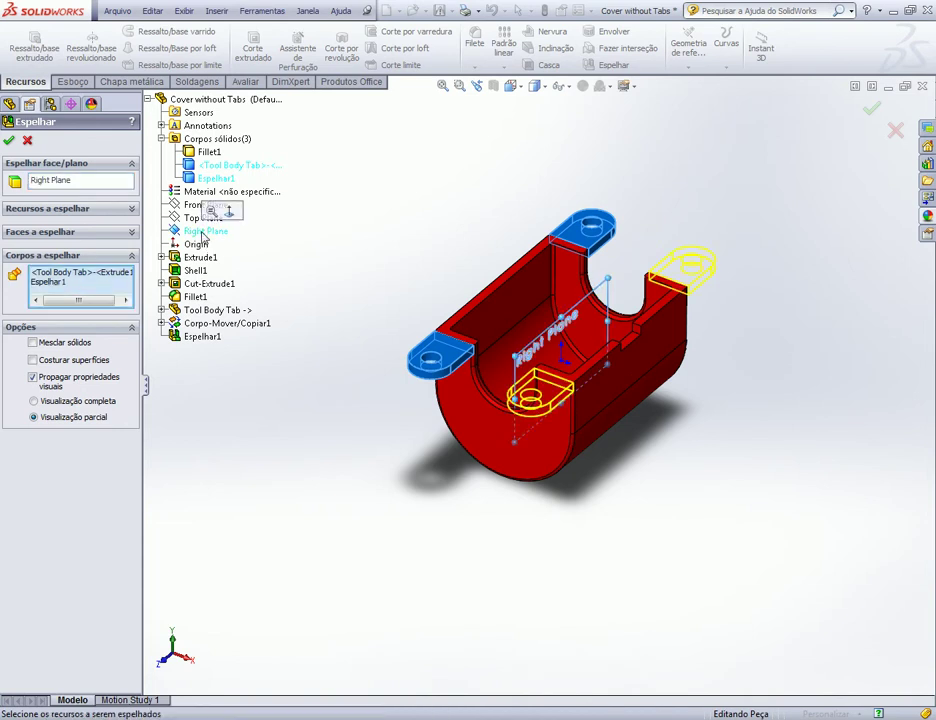
{"action": "mouse_move", "coordinate": [432, 211]}
{"action": "middle_mouse_down"}
{"action": "mouse_move", "coordinate": [421, 300]}
{"action": "mouse_move", "coordinate": [375, 207]}
{"action": "middle_mouse_up"}
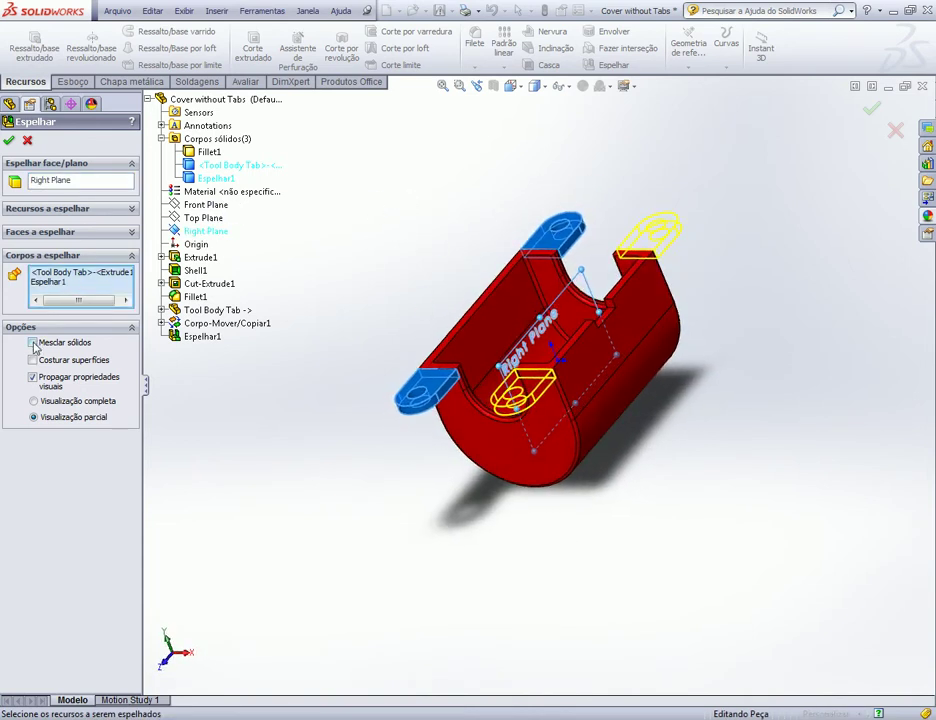
{"action": "left_click", "coordinate": [10, 142]}
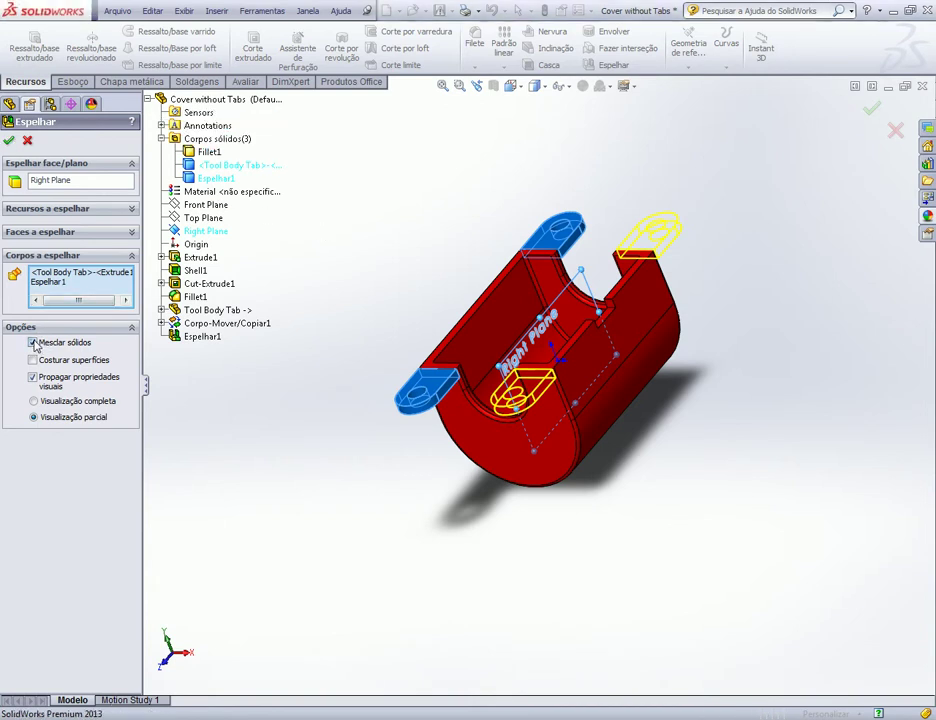
{"action": "left_click", "coordinate": [9, 141]}
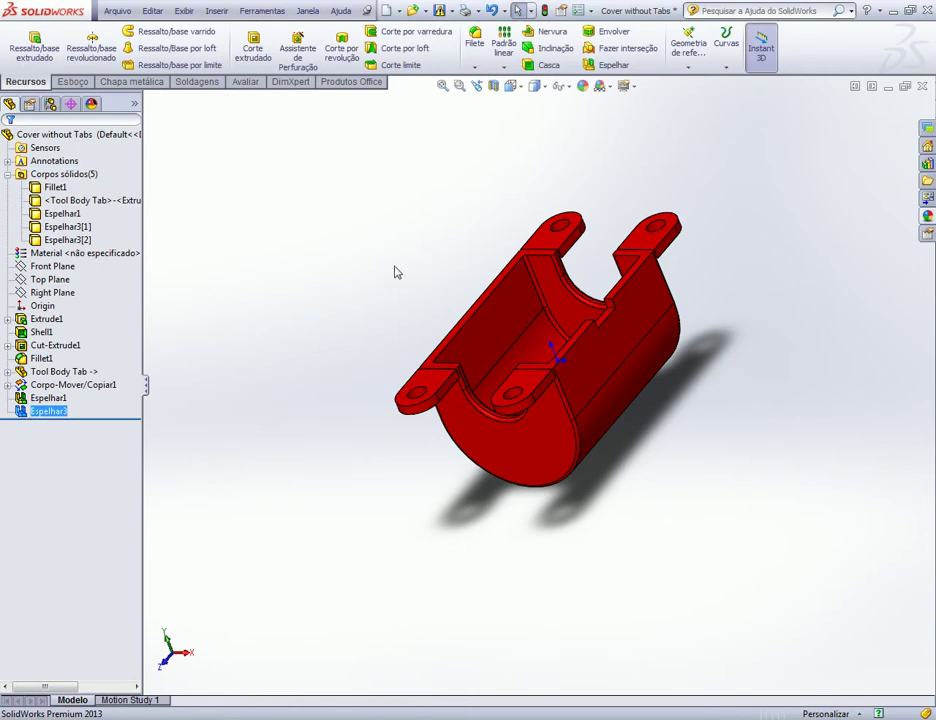
- Select all five bodies from Fillet1 to Espelhar3[2] and combine them into Combinar1
{"action": "mouse_move", "coordinate": [309, 225]}
{"action": "middle_mouse_down"}
{"action": "mouse_move", "coordinate": [387, 227]}
{"action": "mouse_move", "coordinate": [309, 161]}
{"action": "mouse_move", "coordinate": [307, 223]}
{"action": "middle_mouse_up"}
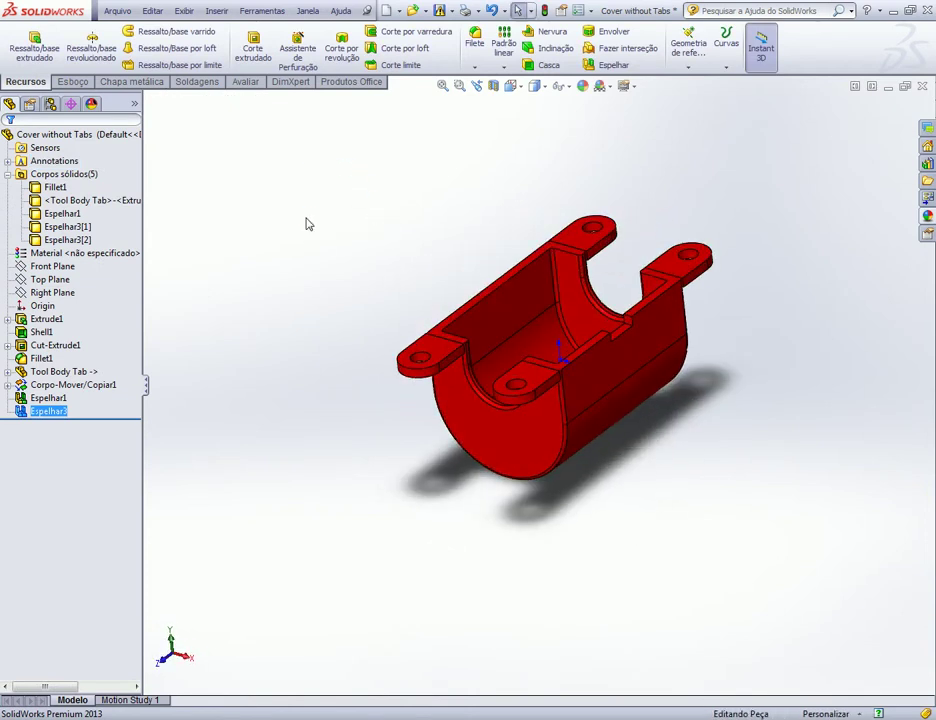
{"action": "left_click", "coordinate": [56, 188]}
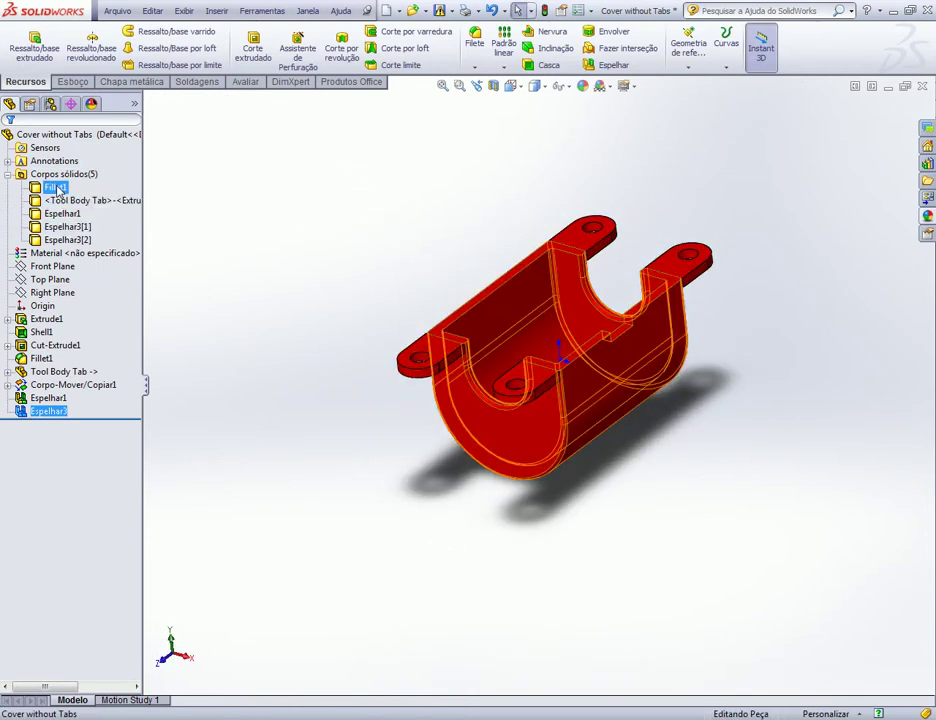
{"action": "left_click", "coordinate": [62, 240], "text": "shift"}
{"action": "right_click", "coordinate": [62, 240]}
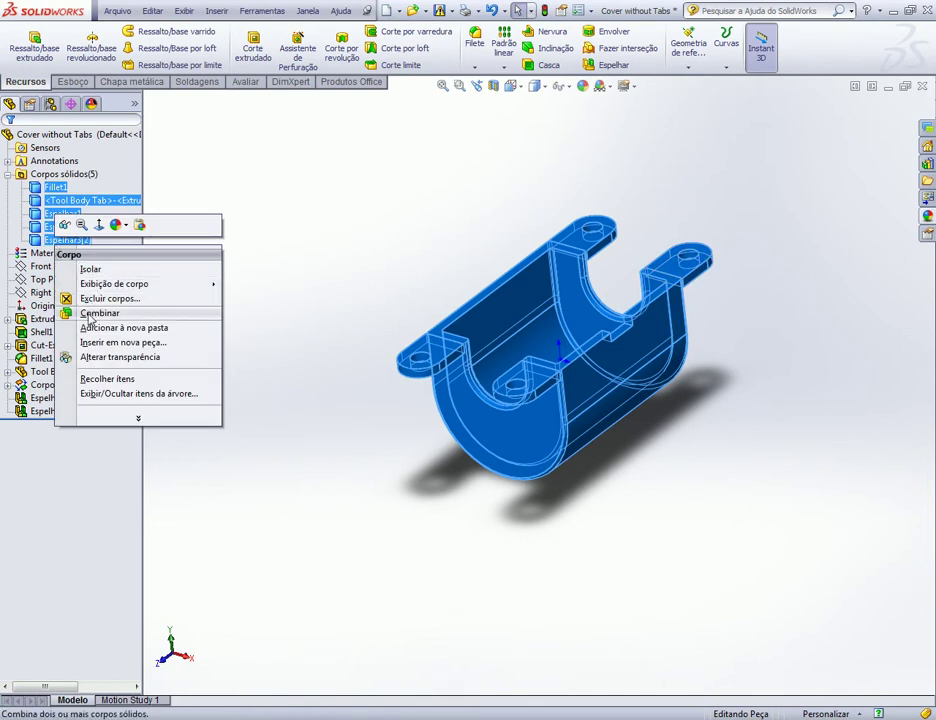
{"action": "left_click", "coordinate": [95, 313]}
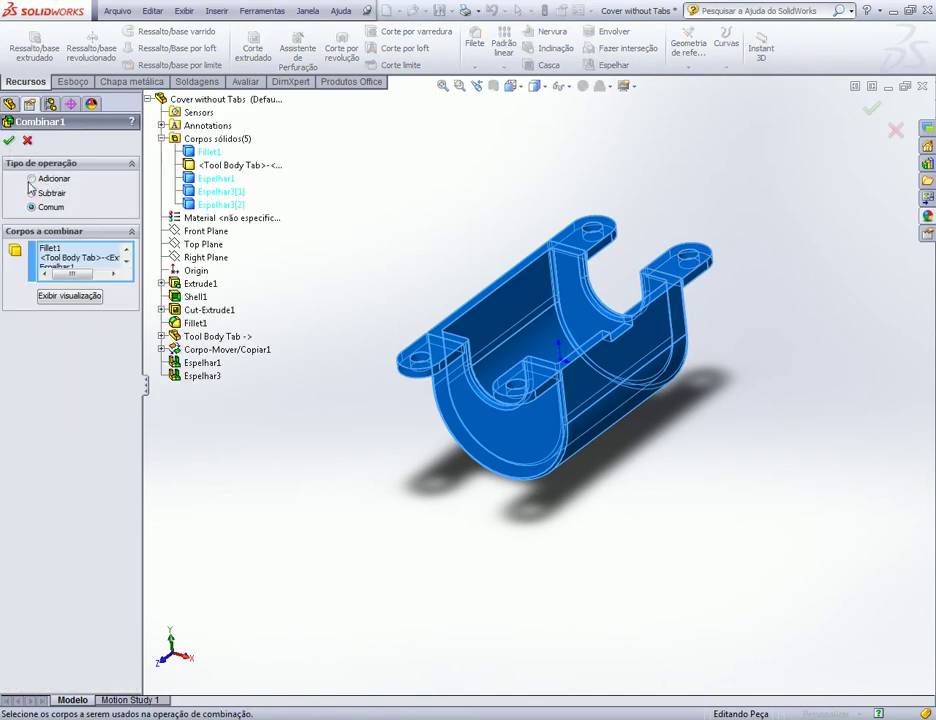
{"action": "left_click", "coordinate": [9, 141]}
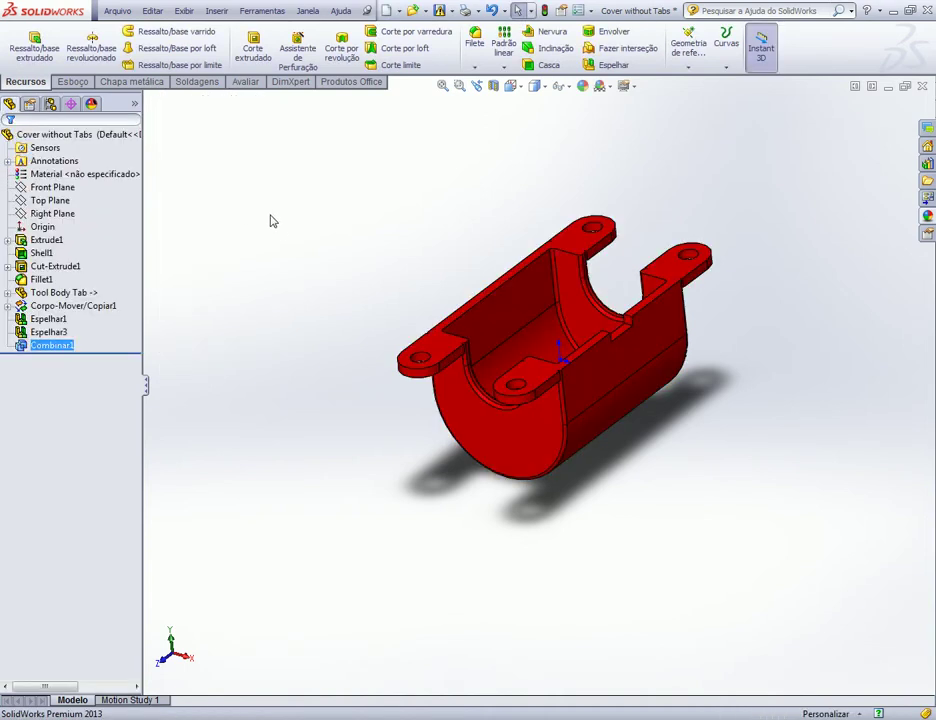
- Orbit and zoom to inspect the combined part and its open interior
{"action": "middle_click_drag", "start_coordinate": [357, 263], "coordinate": [370, 320]}
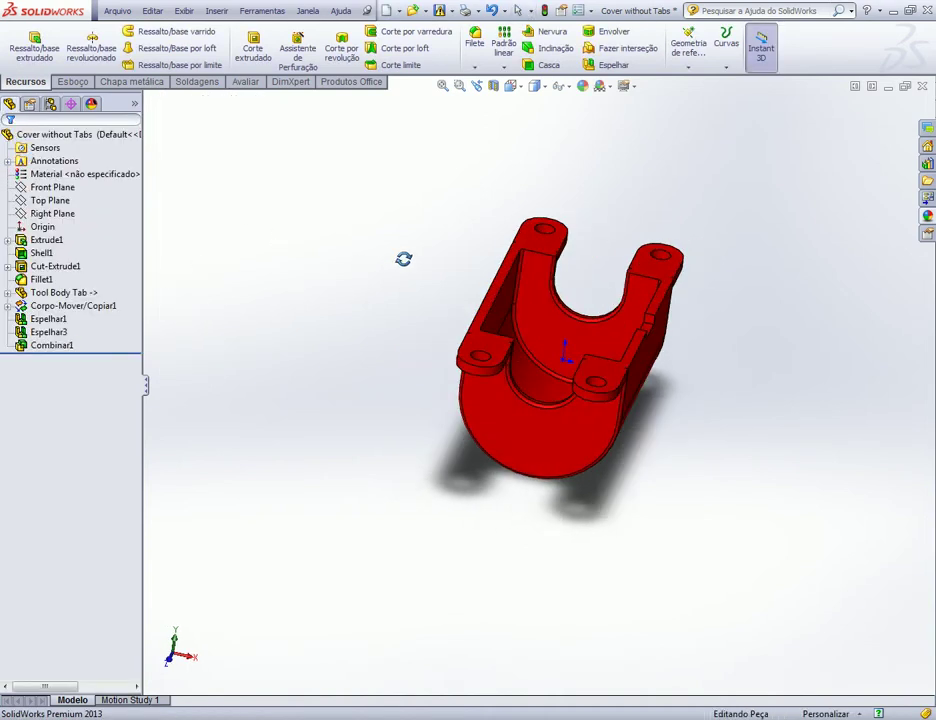
{"action": "scroll", "coordinate": [580, 433], "scroll_direction": "down", "scroll_amount": 5}
{"action": "scroll", "coordinate": [564, 438], "scroll_direction": "down", "scroll_amount": 2}
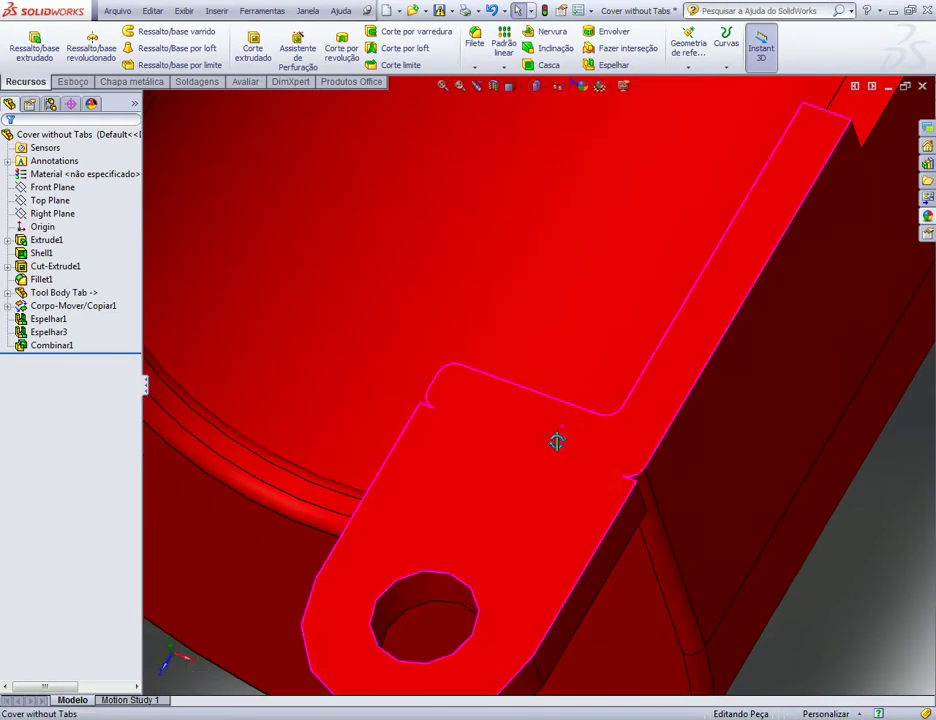
{"action": "scroll", "coordinate": [556, 440], "scroll_direction": "up", "scroll_amount": 3}
{"action": "scroll", "coordinate": [564, 503], "scroll_direction": "up", "scroll_amount": 3}
{"action": "scroll", "coordinate": [585, 498], "scroll_direction": "up", "scroll_amount": 4}
{"action": "middle_click_drag", "start_coordinate": [573, 328], "coordinate": [573, 190]}
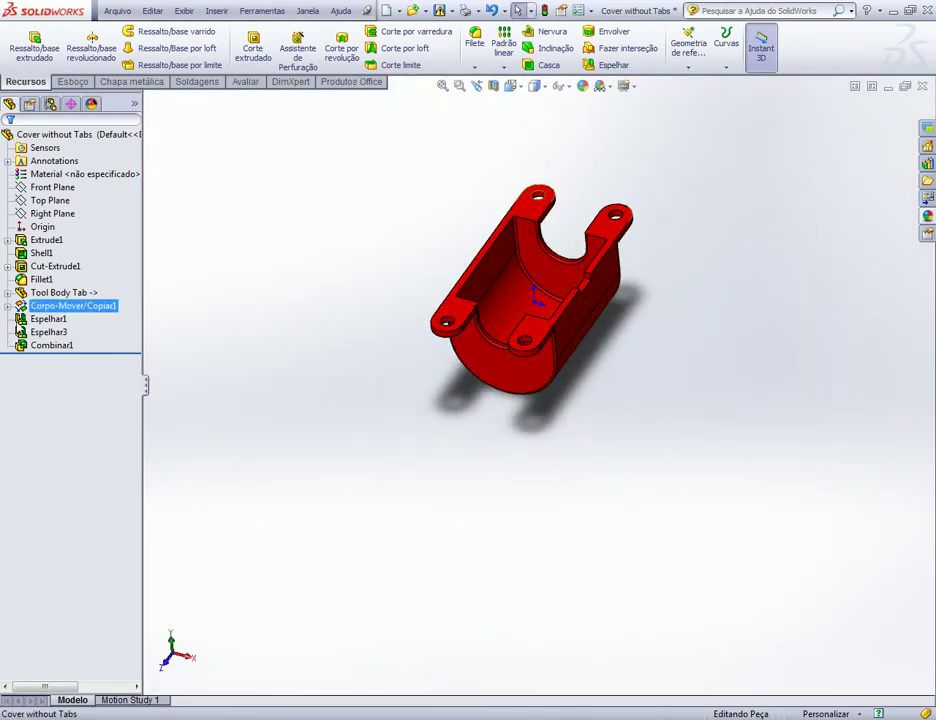
- Roll the feature tree back to just before Combinar1
{"action": "right_click", "coordinate": [33, 346]}
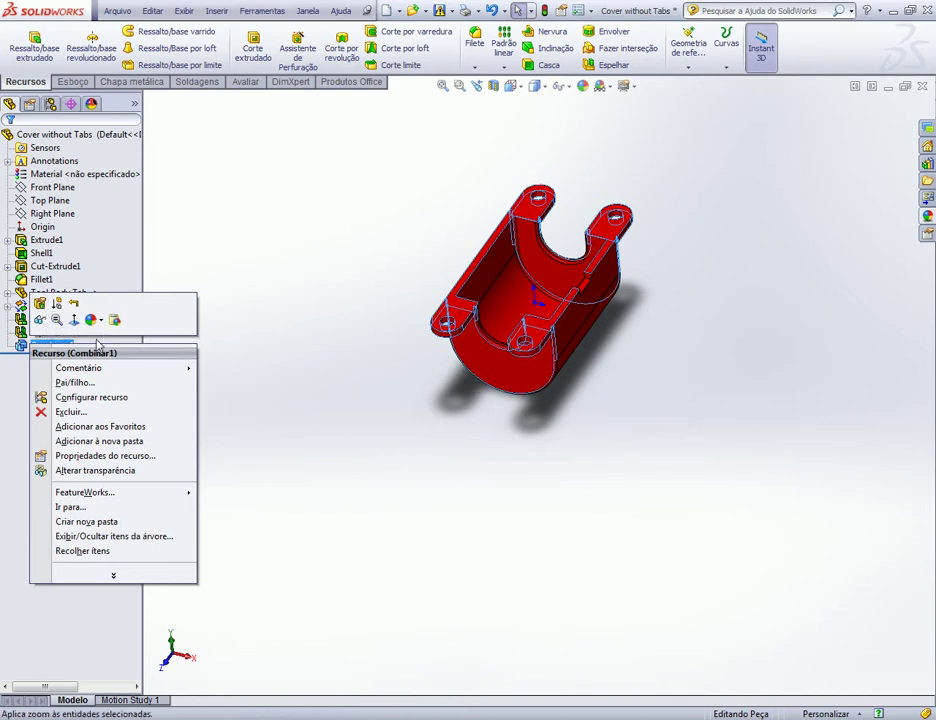
{"action": "left_click", "coordinate": [5, 473]}
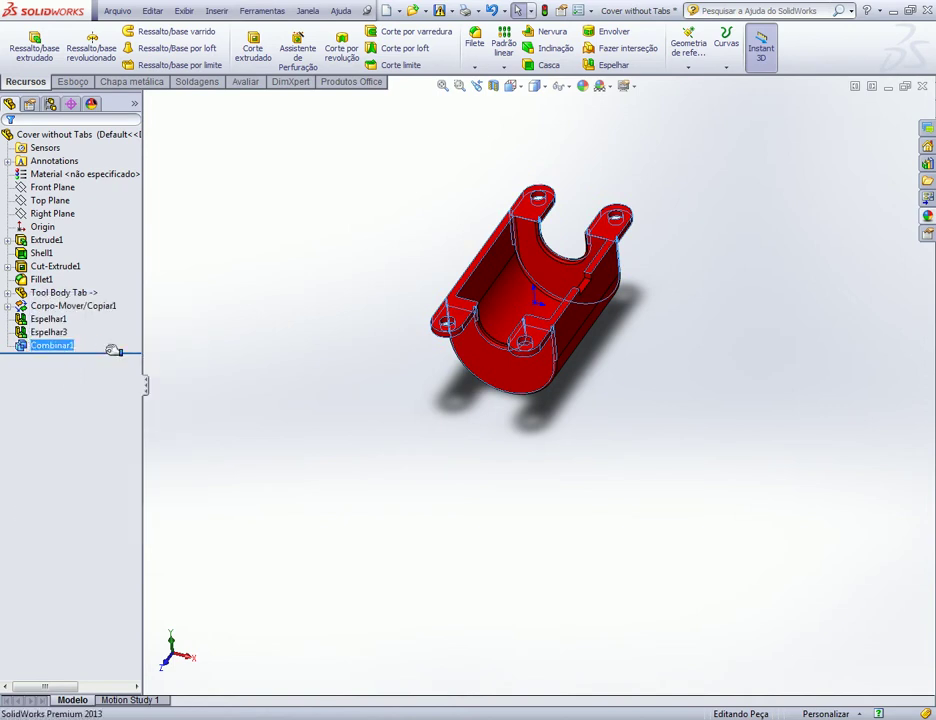
{"action": "left_click_drag", "start_coordinate": [108, 353], "coordinate": [100, 346]}
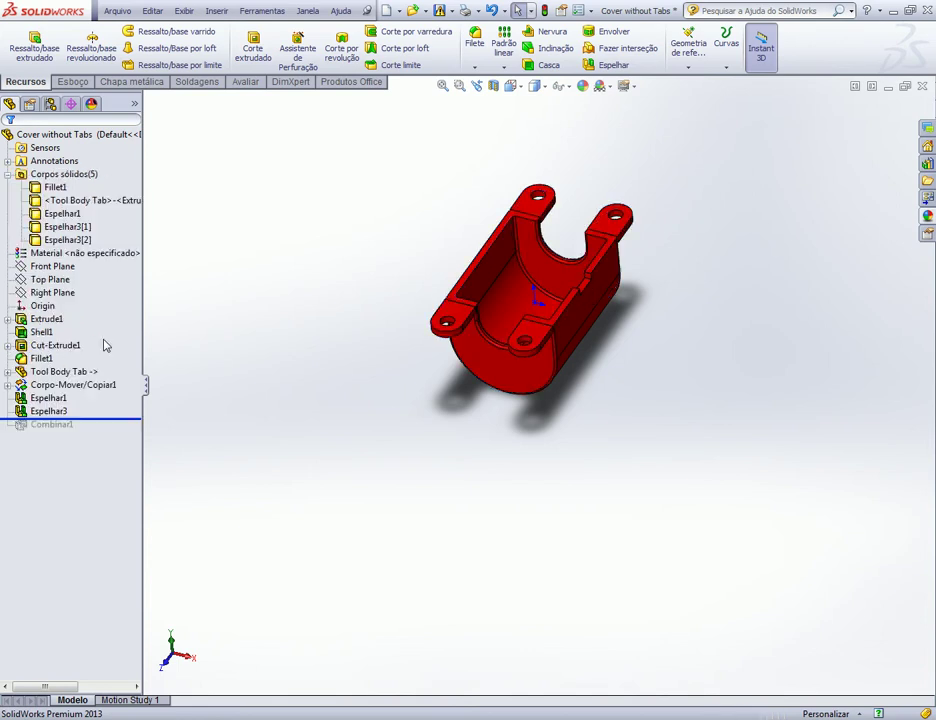
- Check each of the five separate bodies in Corpos sólidos, then switch to isometric view
{"action": "left_click", "coordinate": [54, 187]}
{"action": "left_click", "coordinate": [70, 200]}
{"action": "left_click", "coordinate": [60, 213]}
{"action": "left_click", "coordinate": [52, 241]}
{"action": "left_click", "coordinate": [62, 227]}
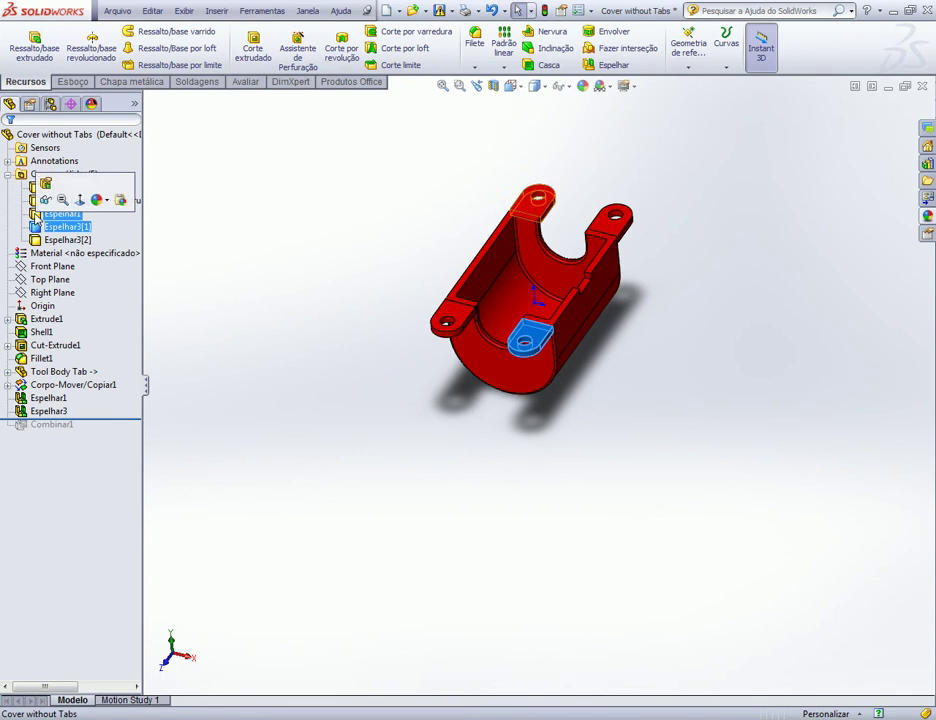
{"action": "left_click", "coordinate": [632, 419]}
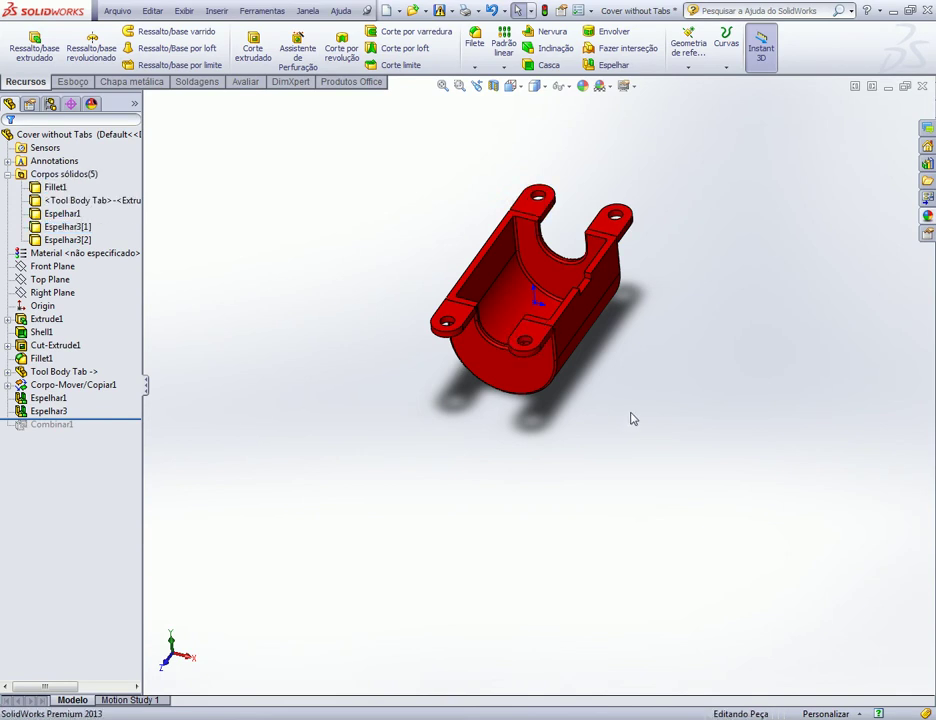
{"action": "key", "text": "ctrl+7"}
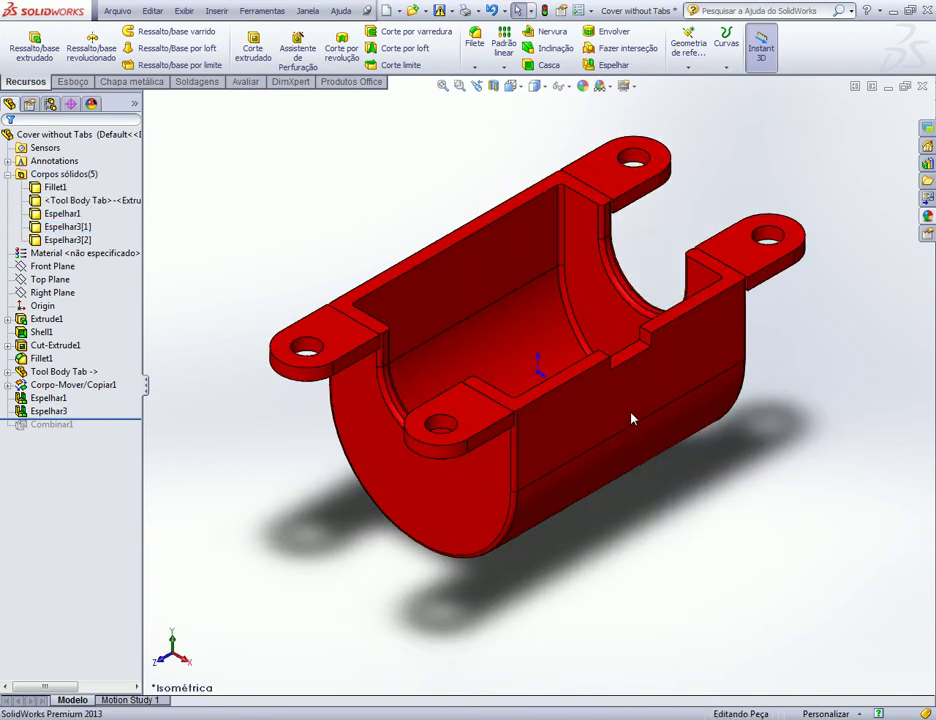